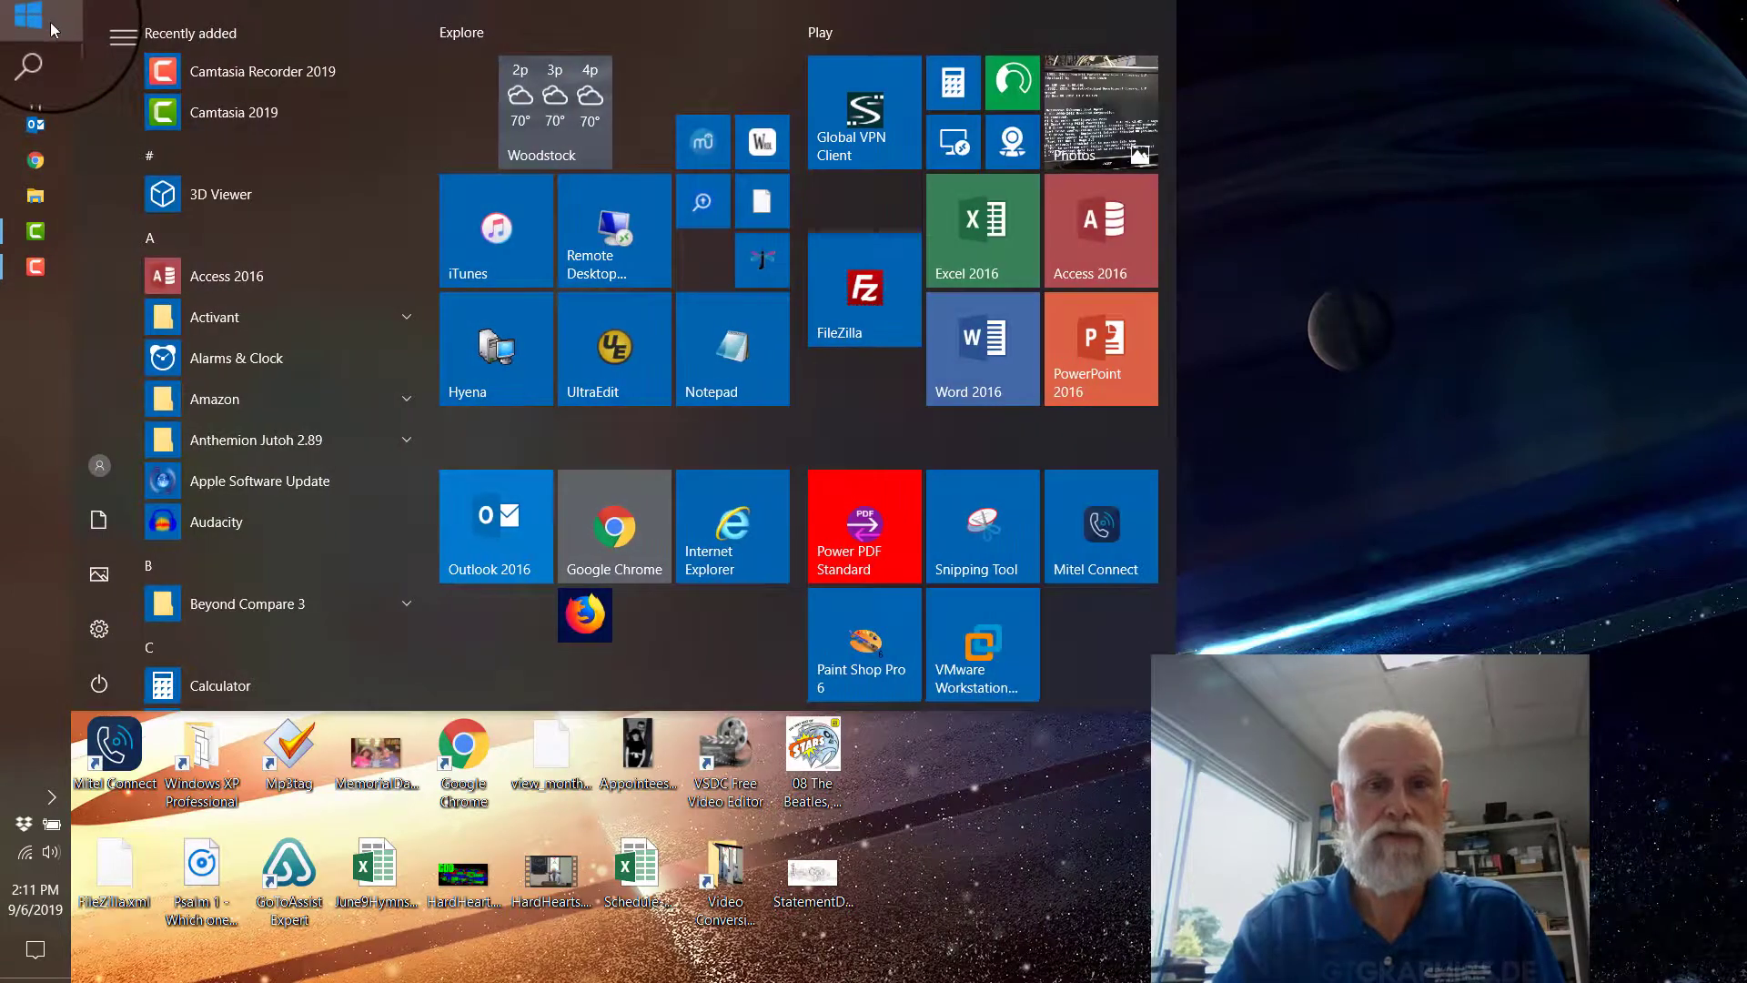
Launch Logos Bible Software from the Start menu and wait for its Home dashboard.
left_click(710, 218)
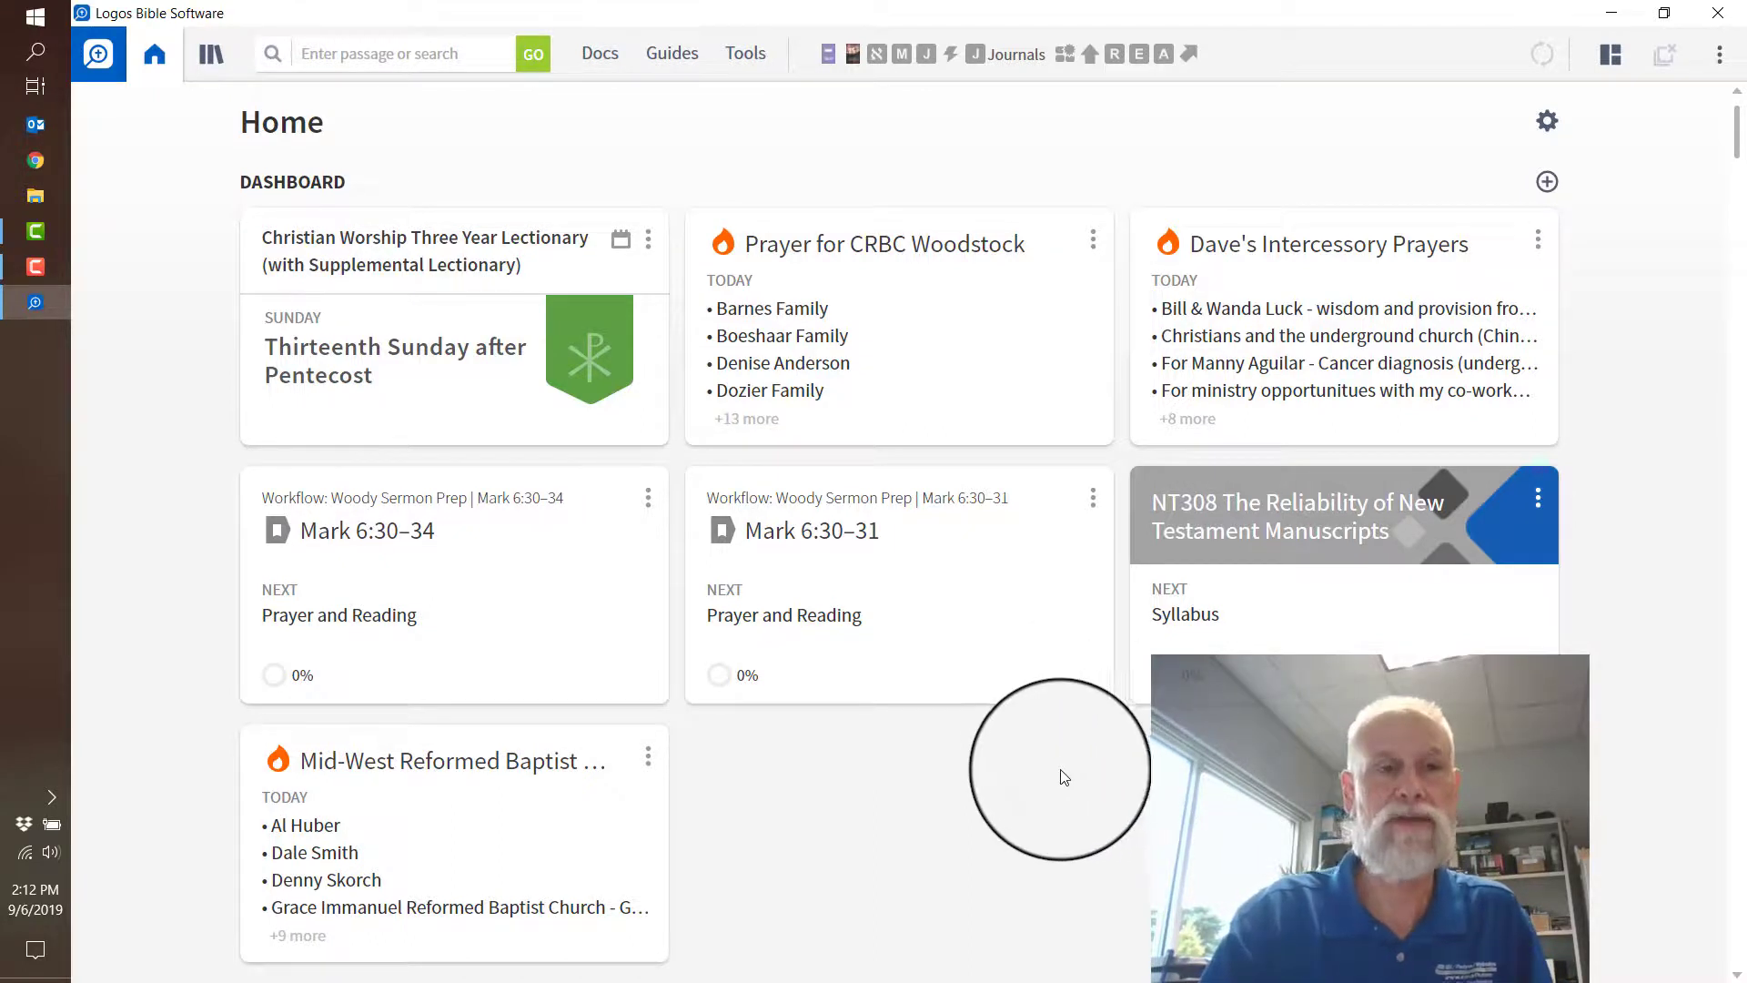
scroll(956, 579, "down", 2)
scroll(955, 579, "down", 6)
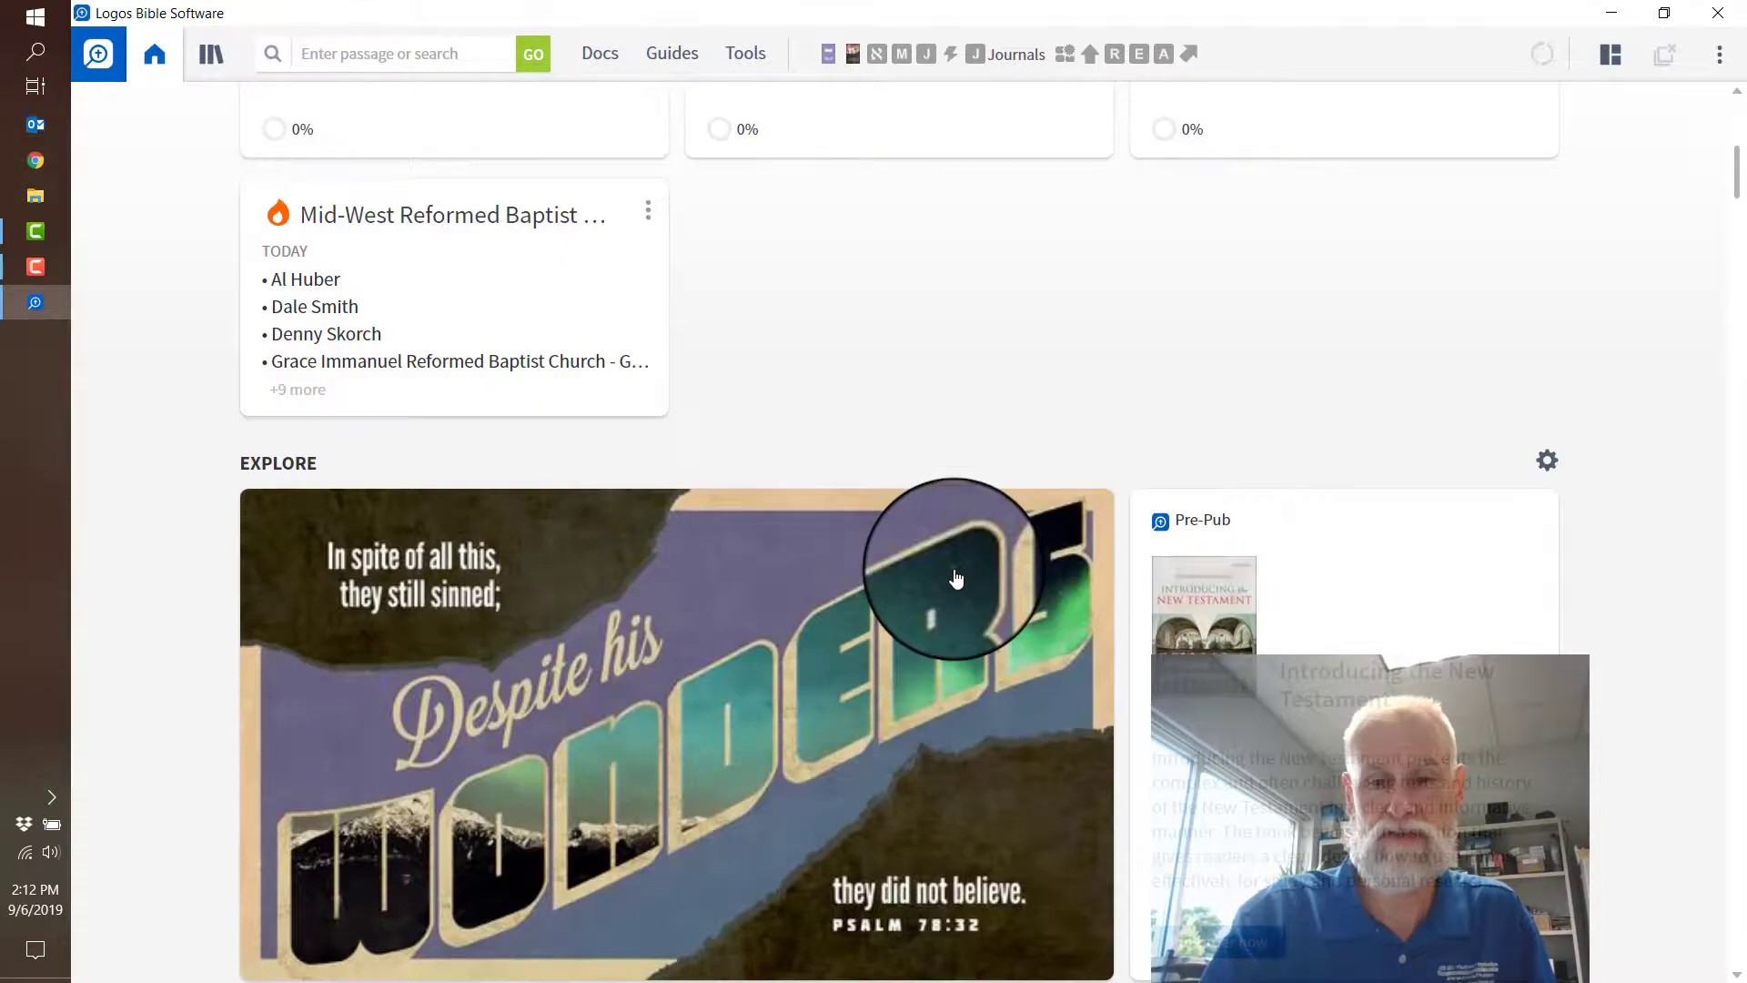
scroll(956, 579, "down", 1)
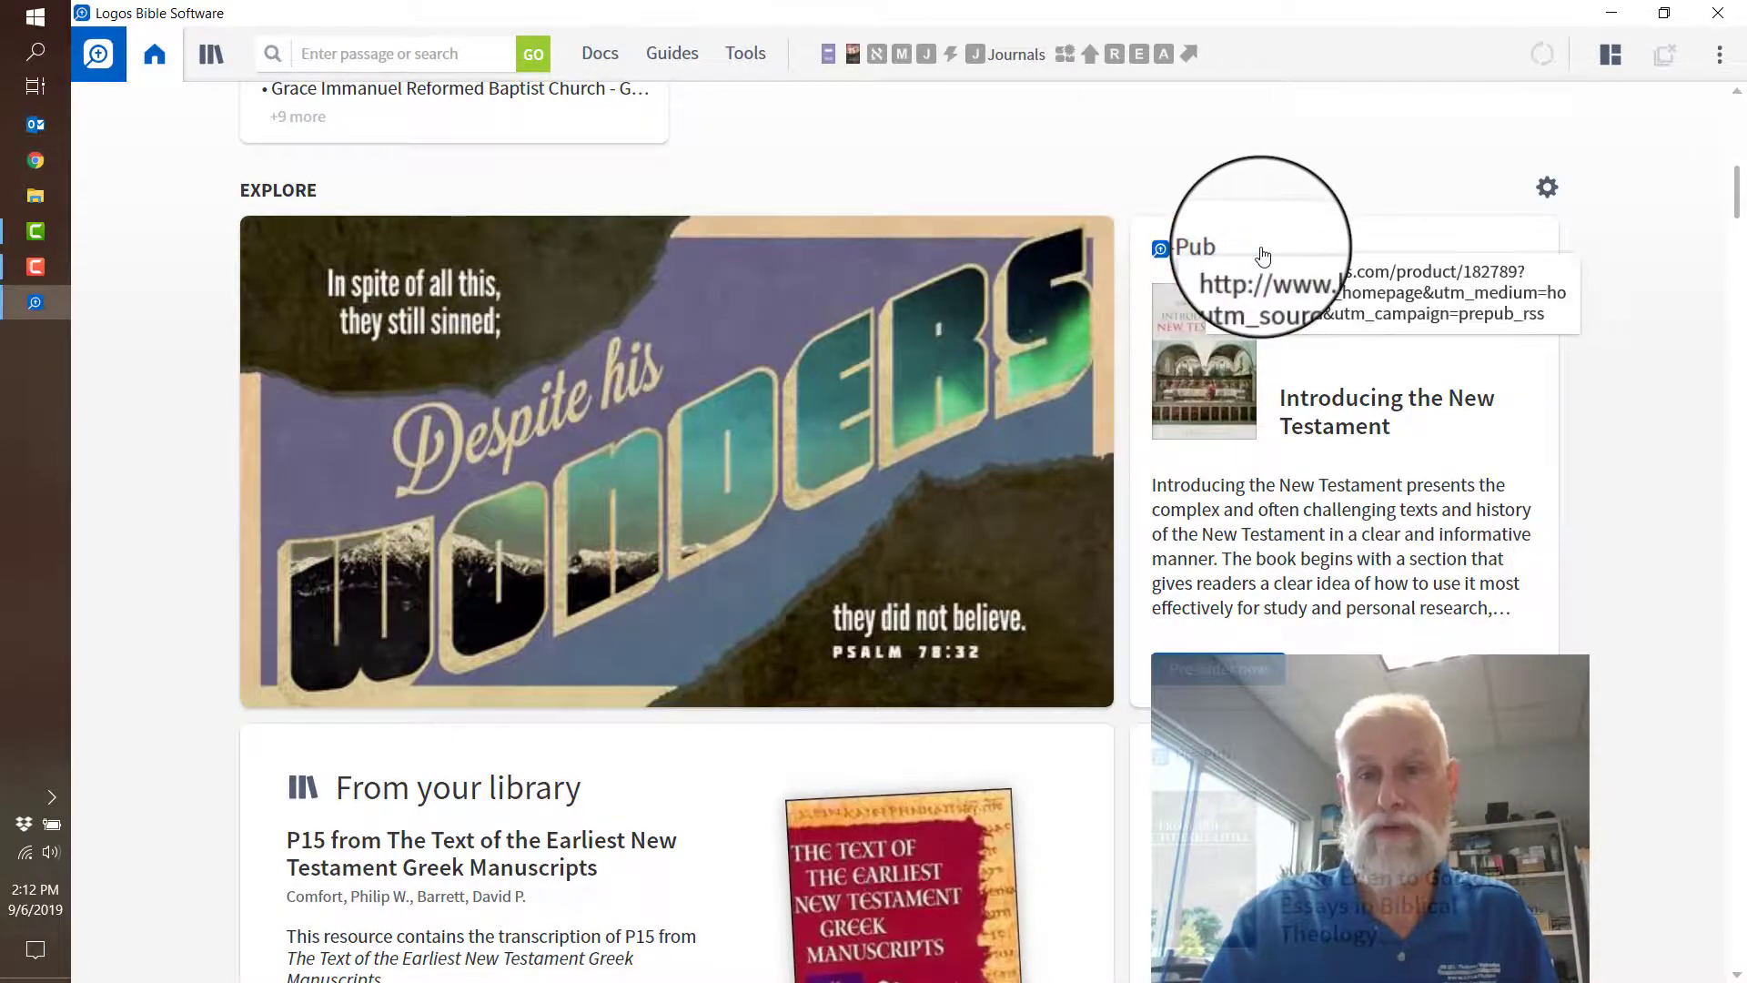
scroll(1581, 480, "down", 6)
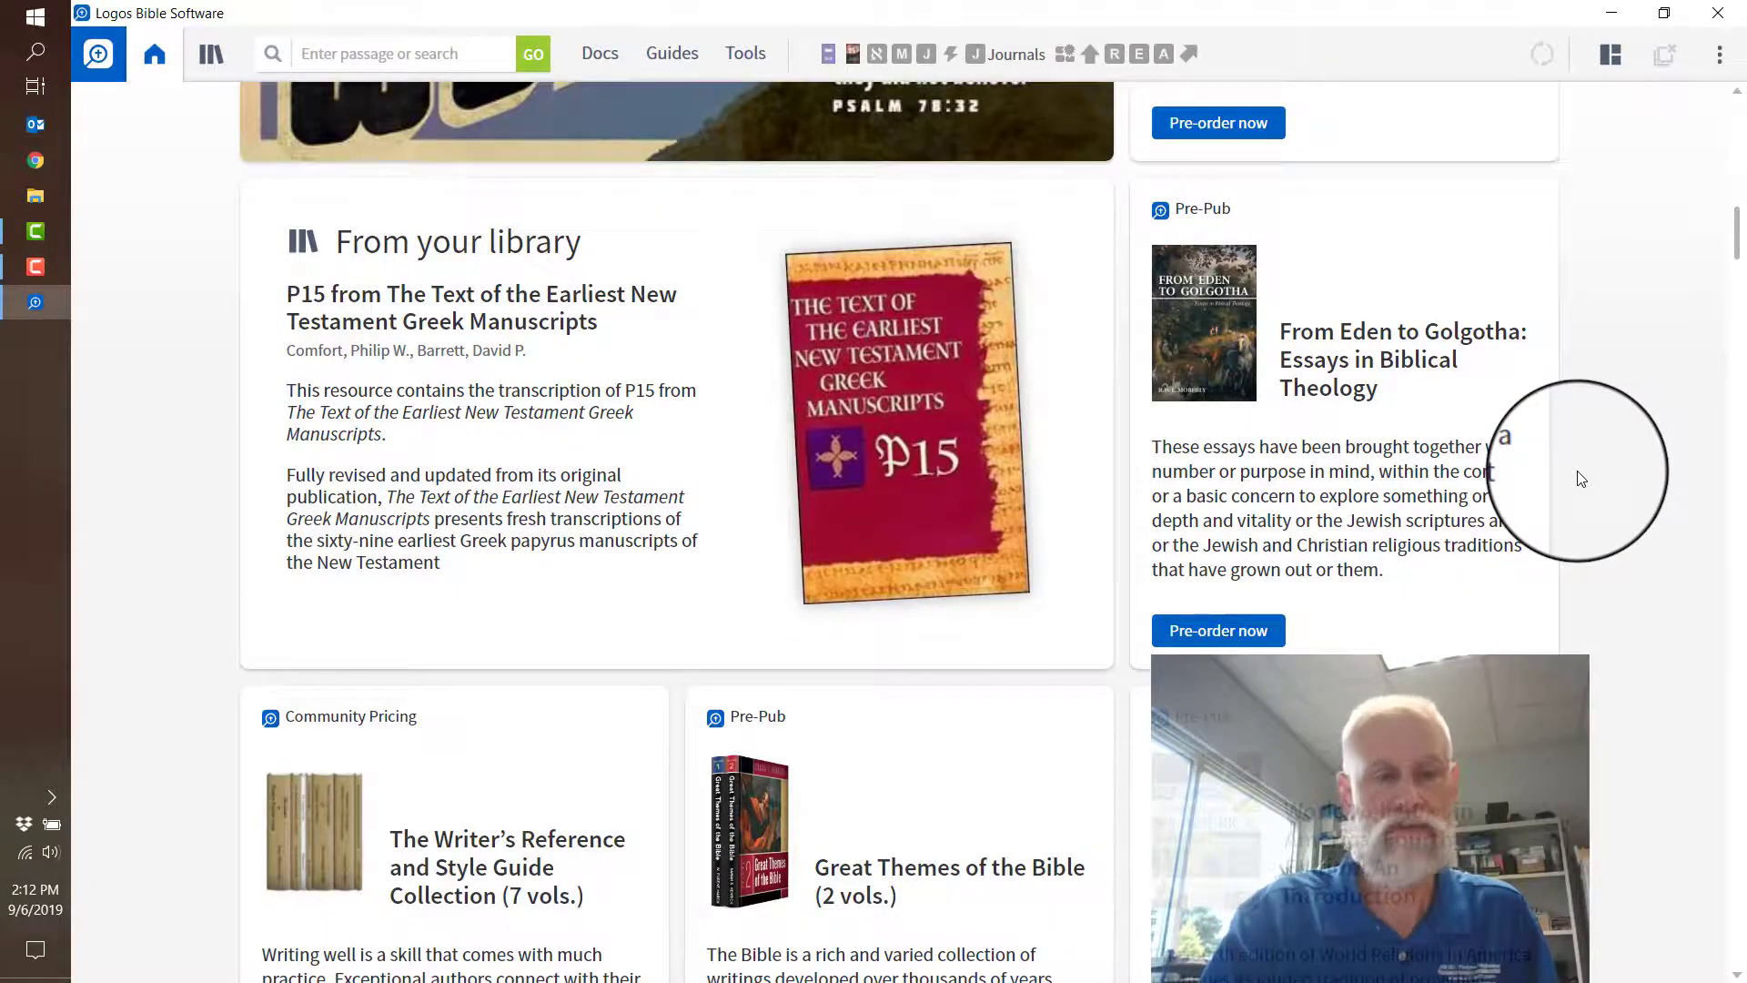
scroll(1581, 480, "down", 4)
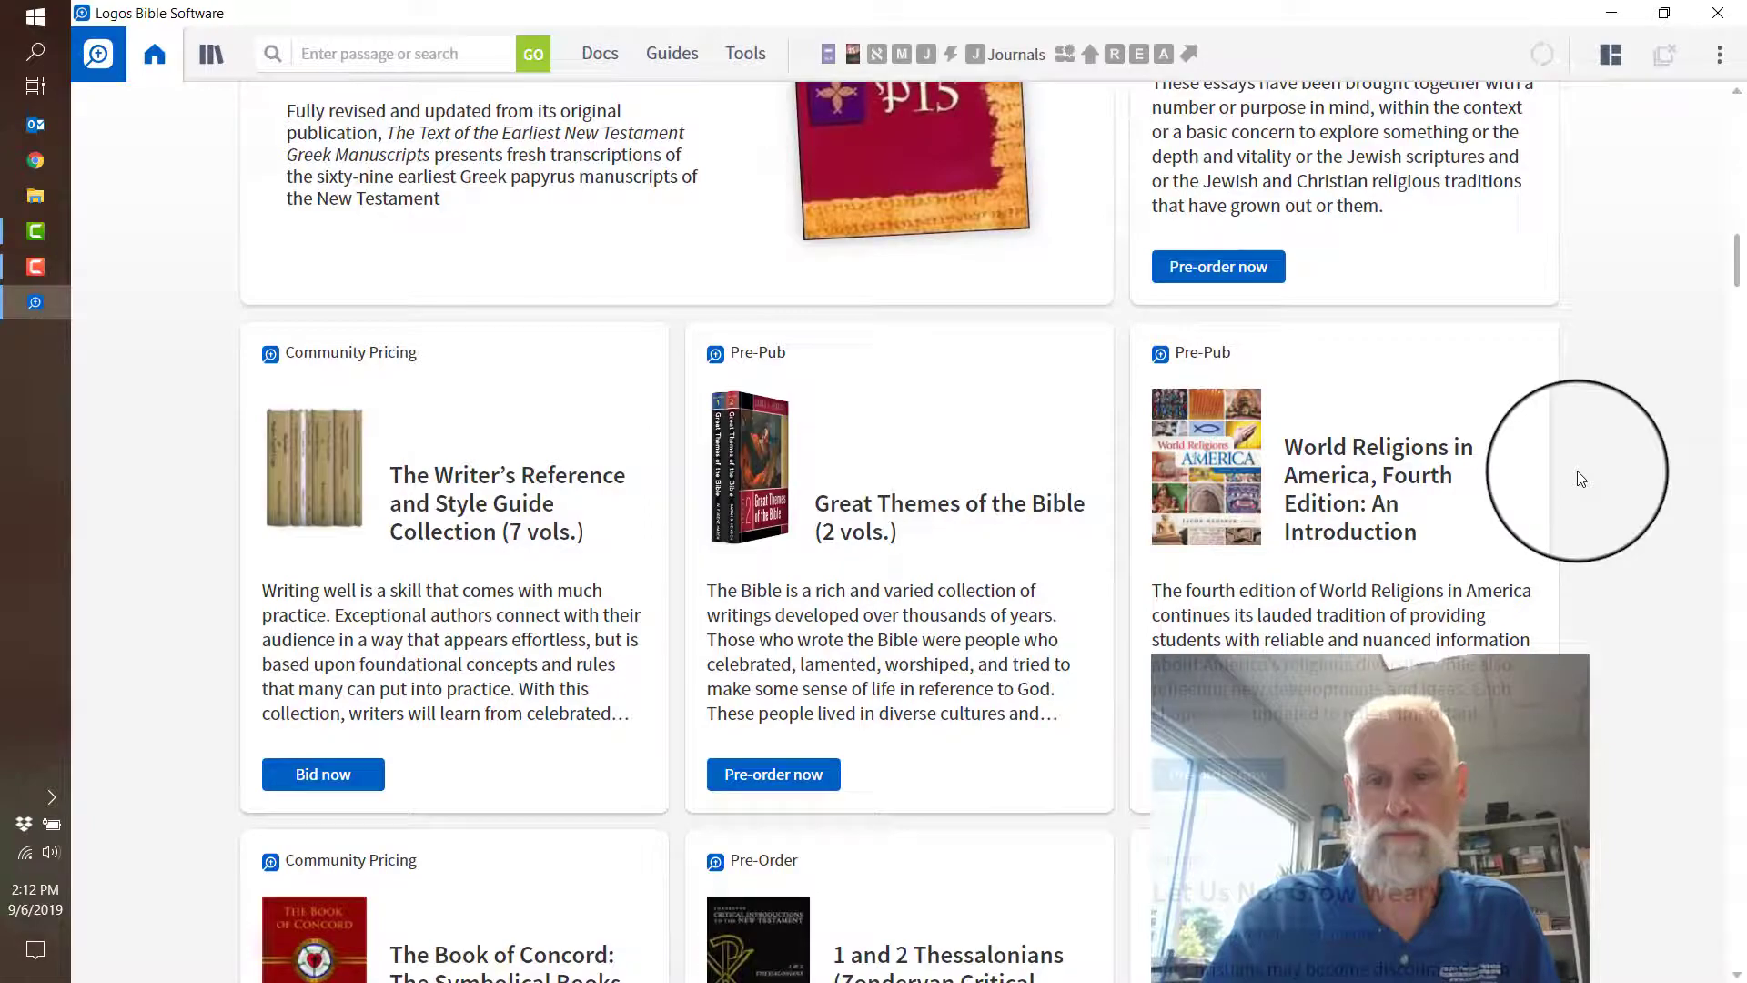
scroll(1581, 480, "down", 7)
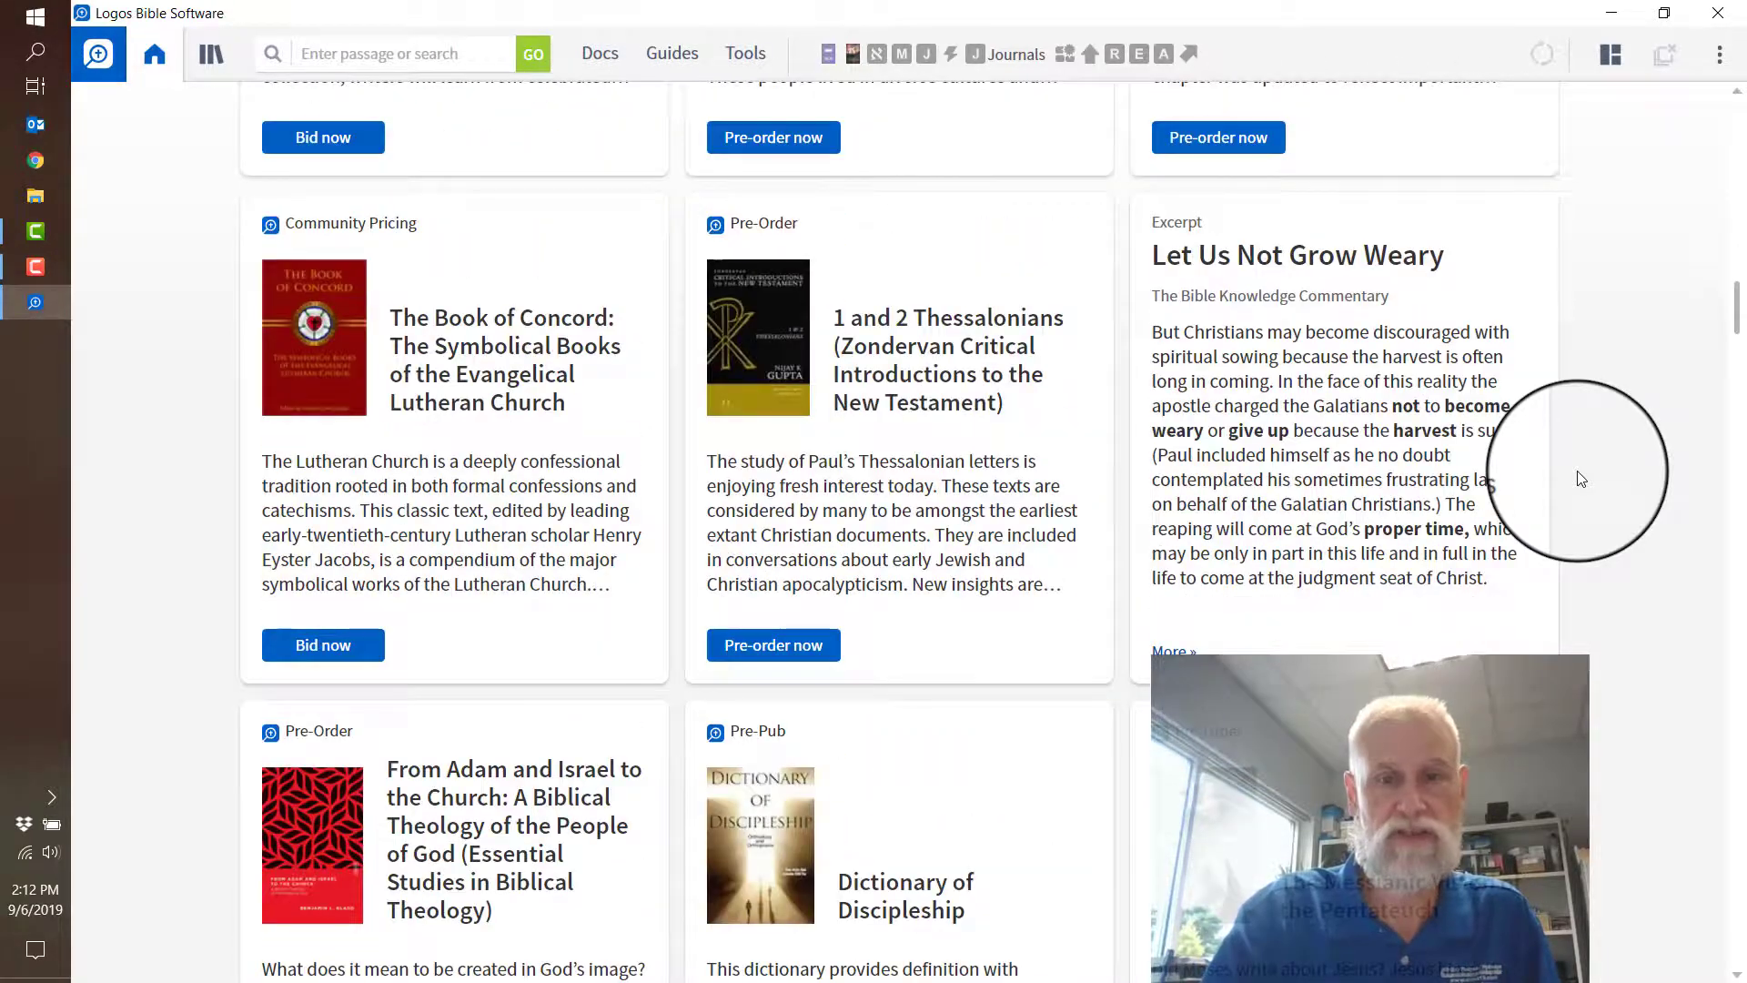
scroll(1581, 480, "up", 16)
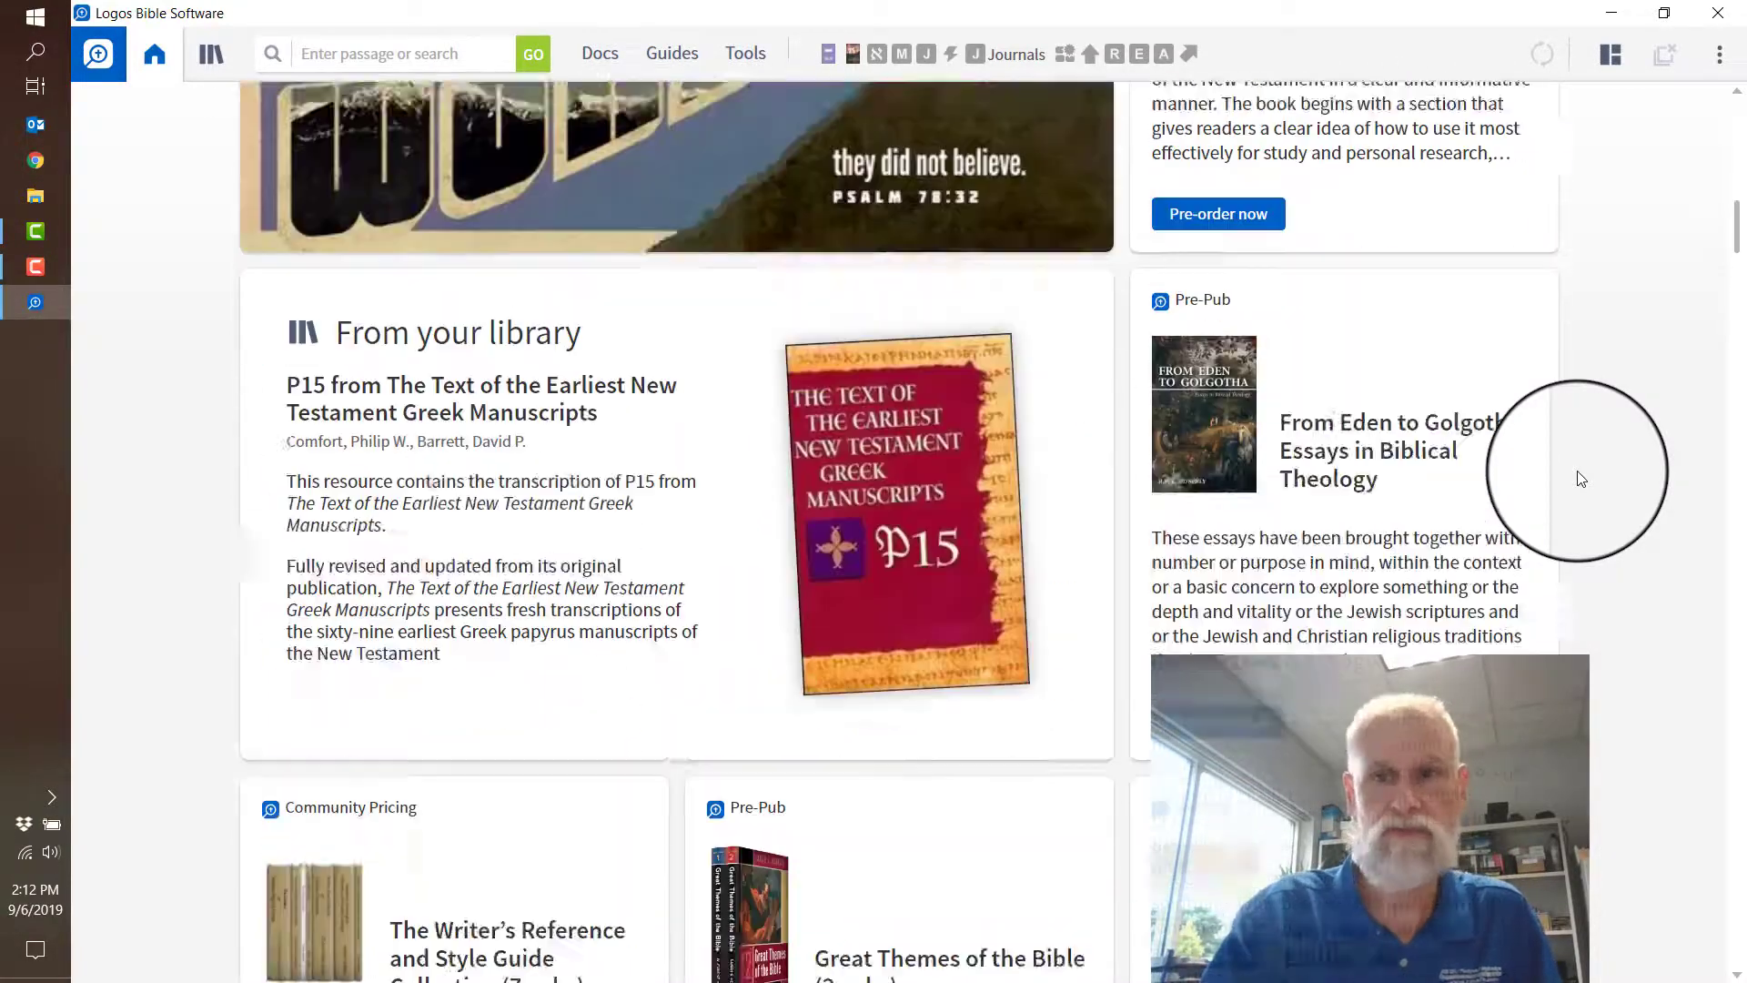
scroll(1581, 480, "down", 6)
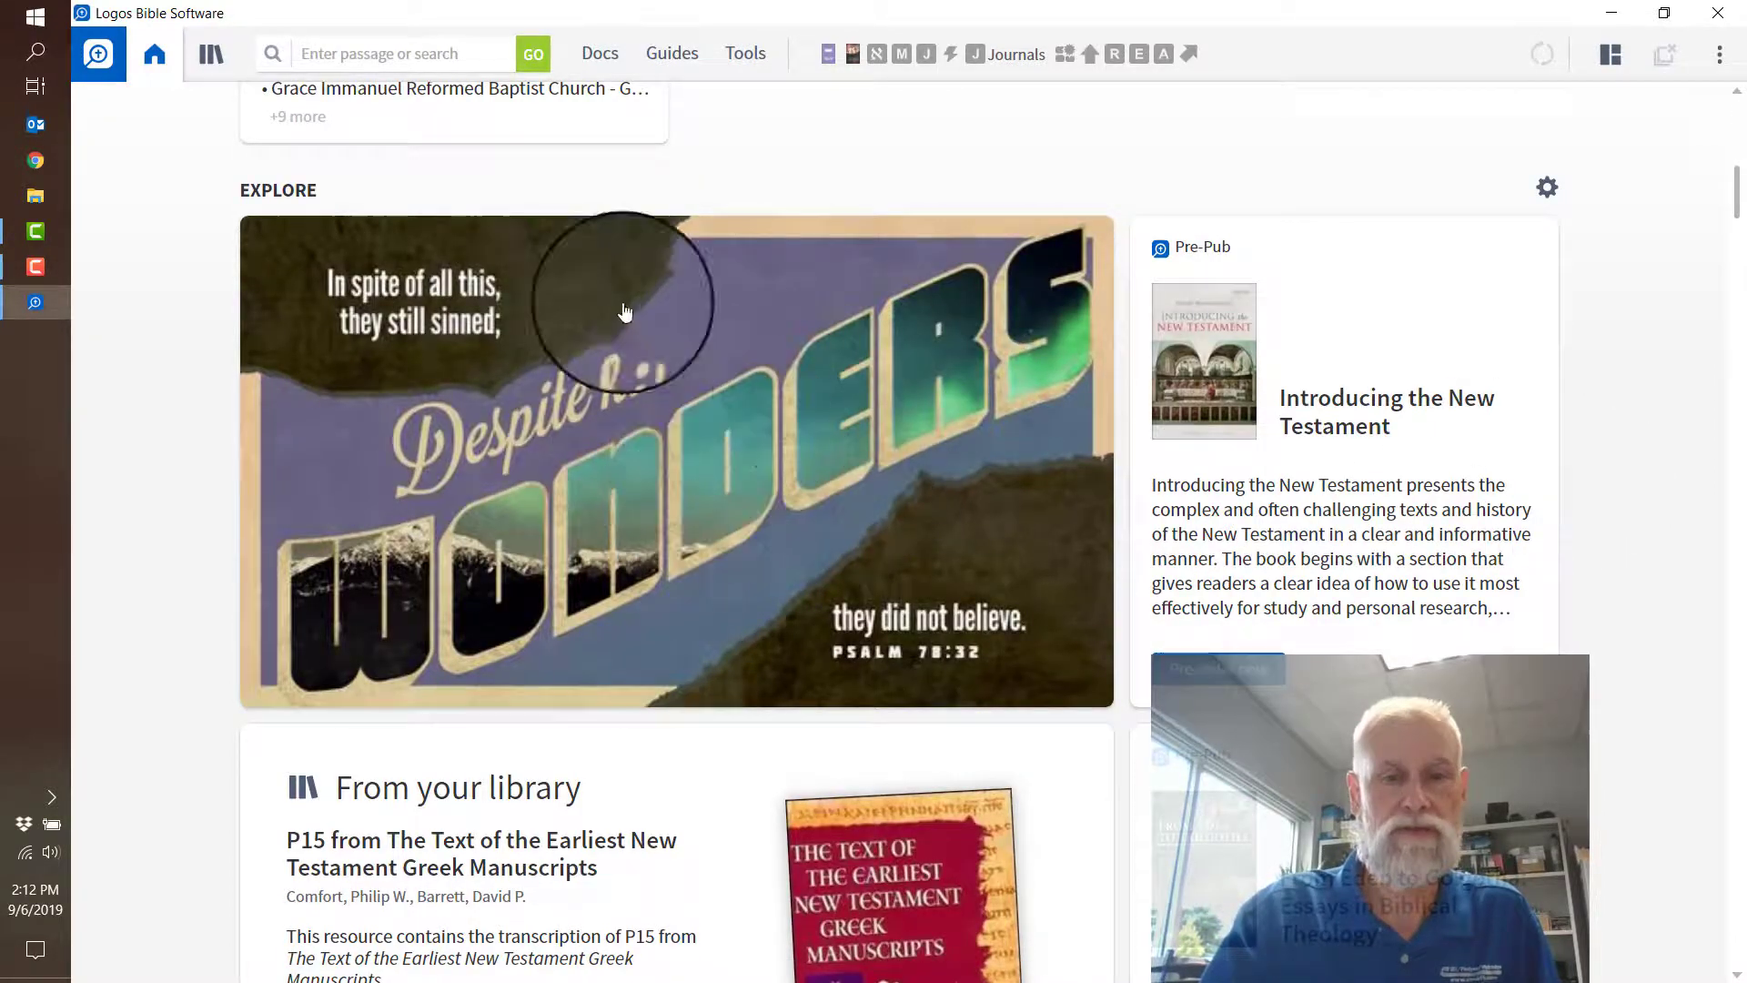
scroll(809, 384, "up", 8)
scroll(809, 384, "up", 1)
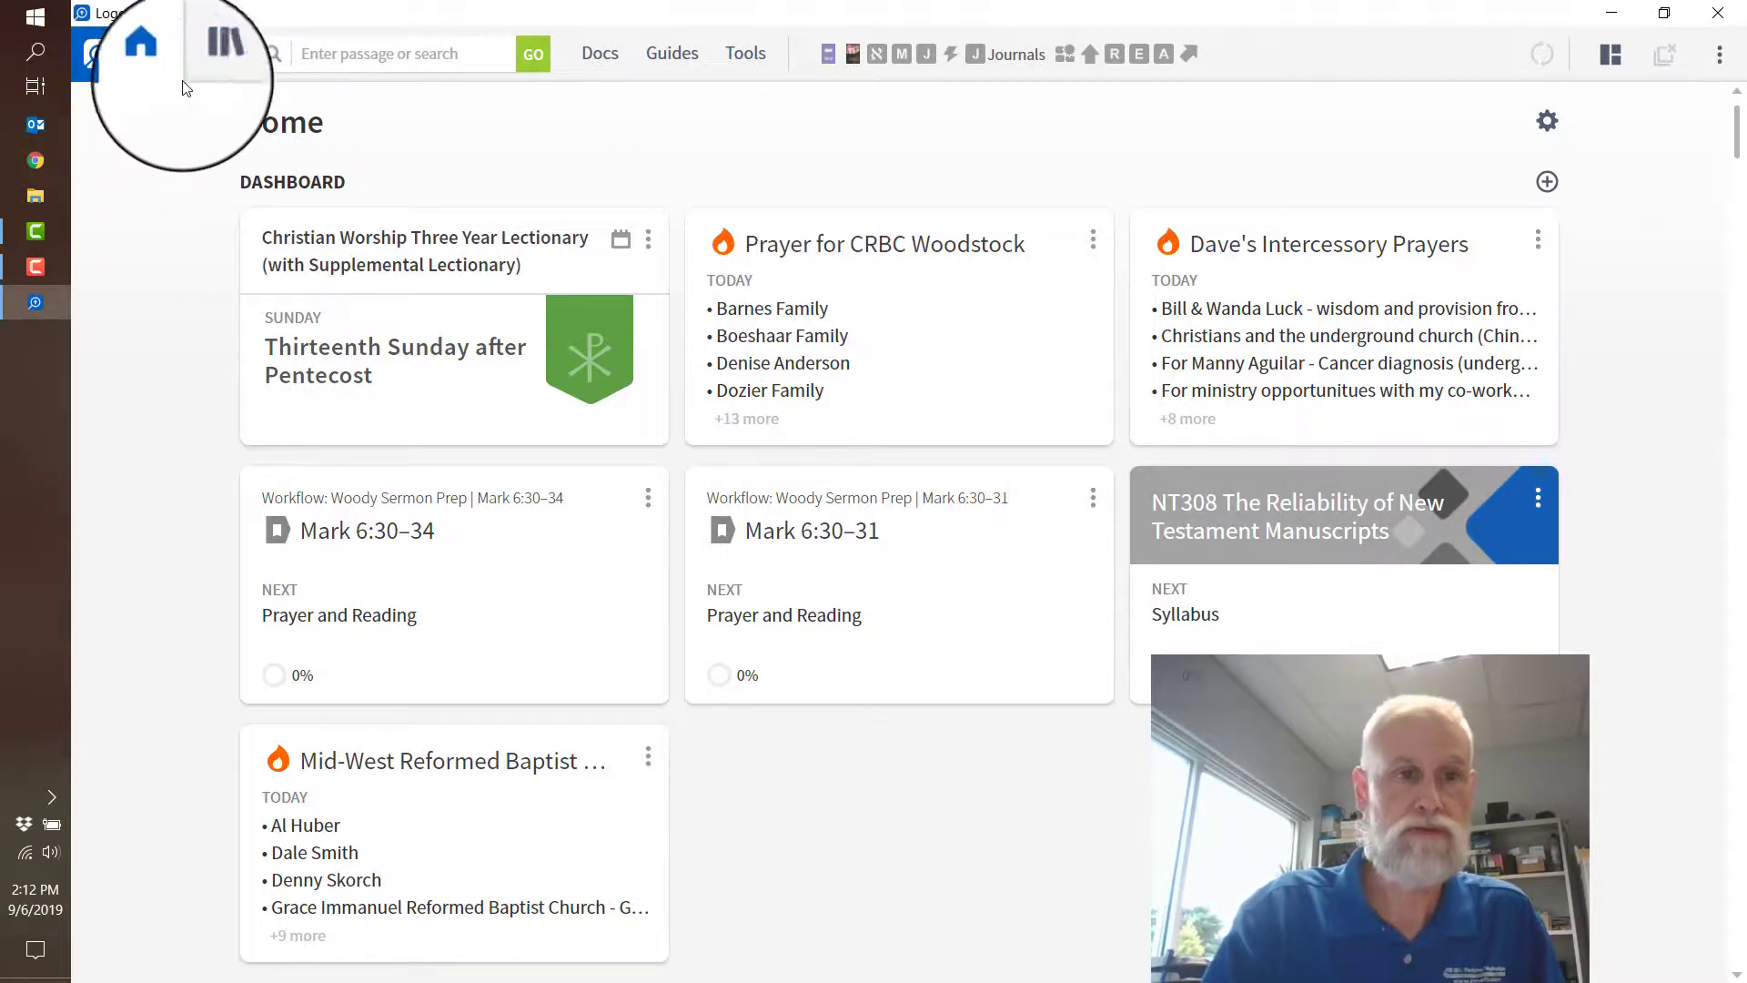
Open the library and scroll through the 125 'spur' results, mostly Spurgeon's works.
left_click(212, 57)
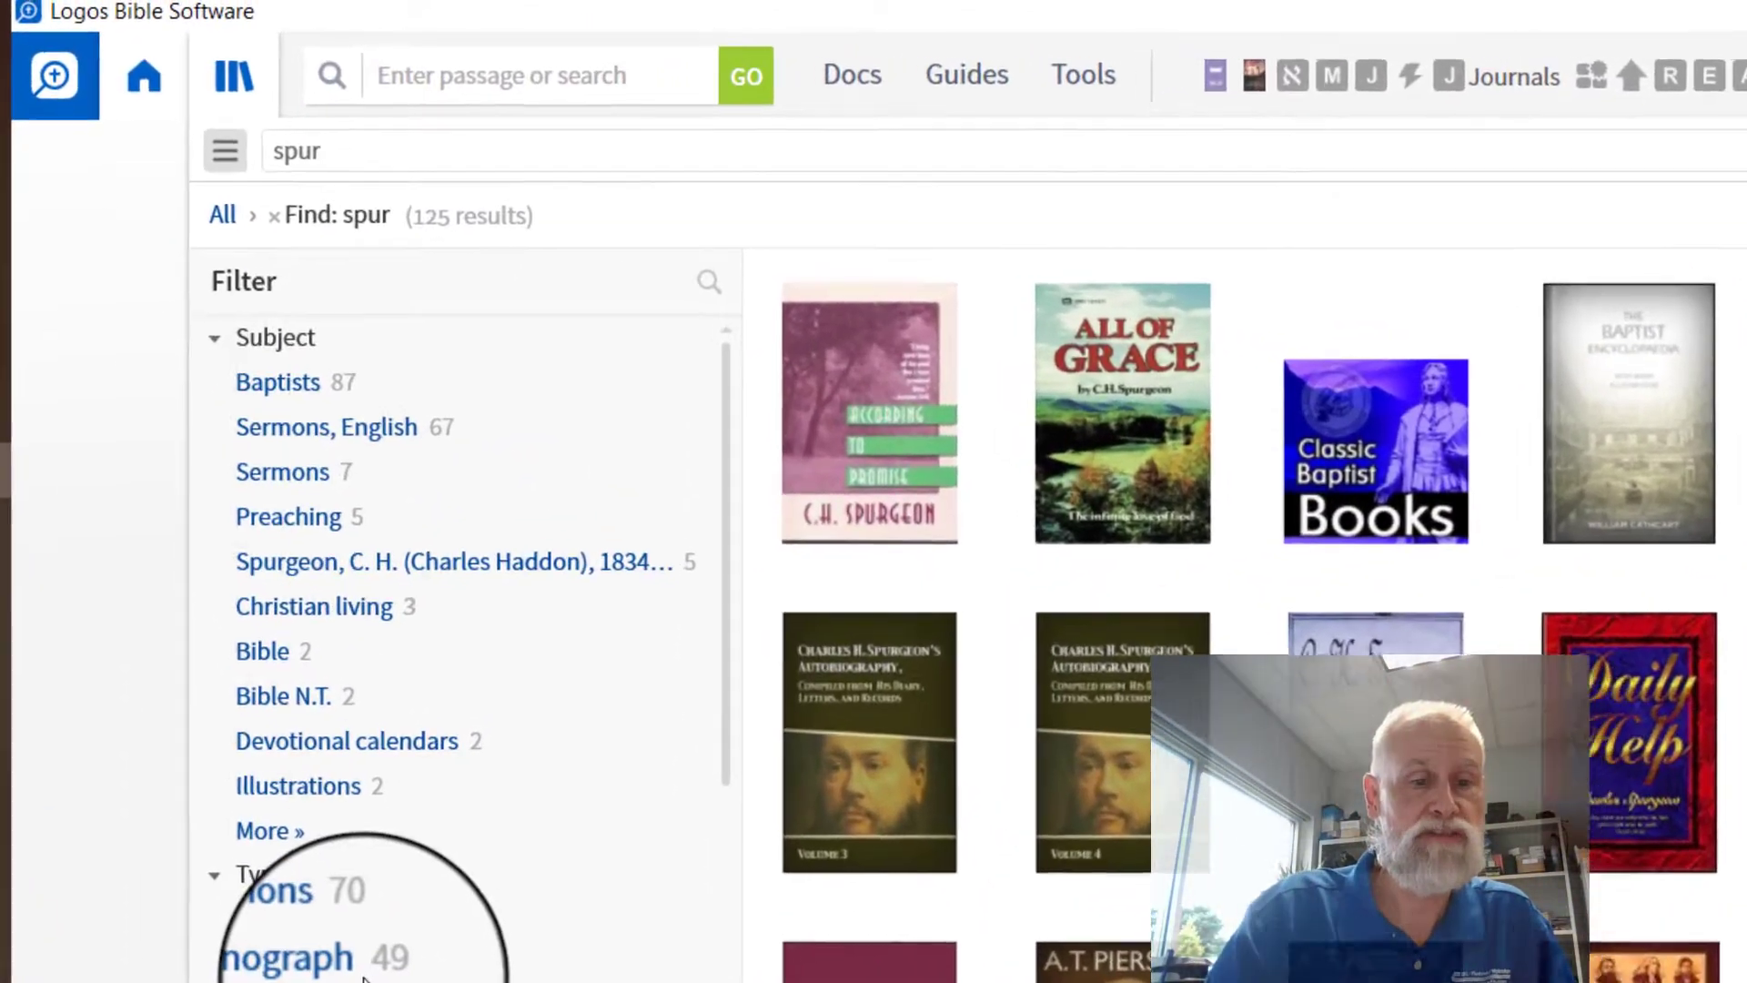
scroll(273, 746, "down", 3)
scroll(382, 947, "down", 5)
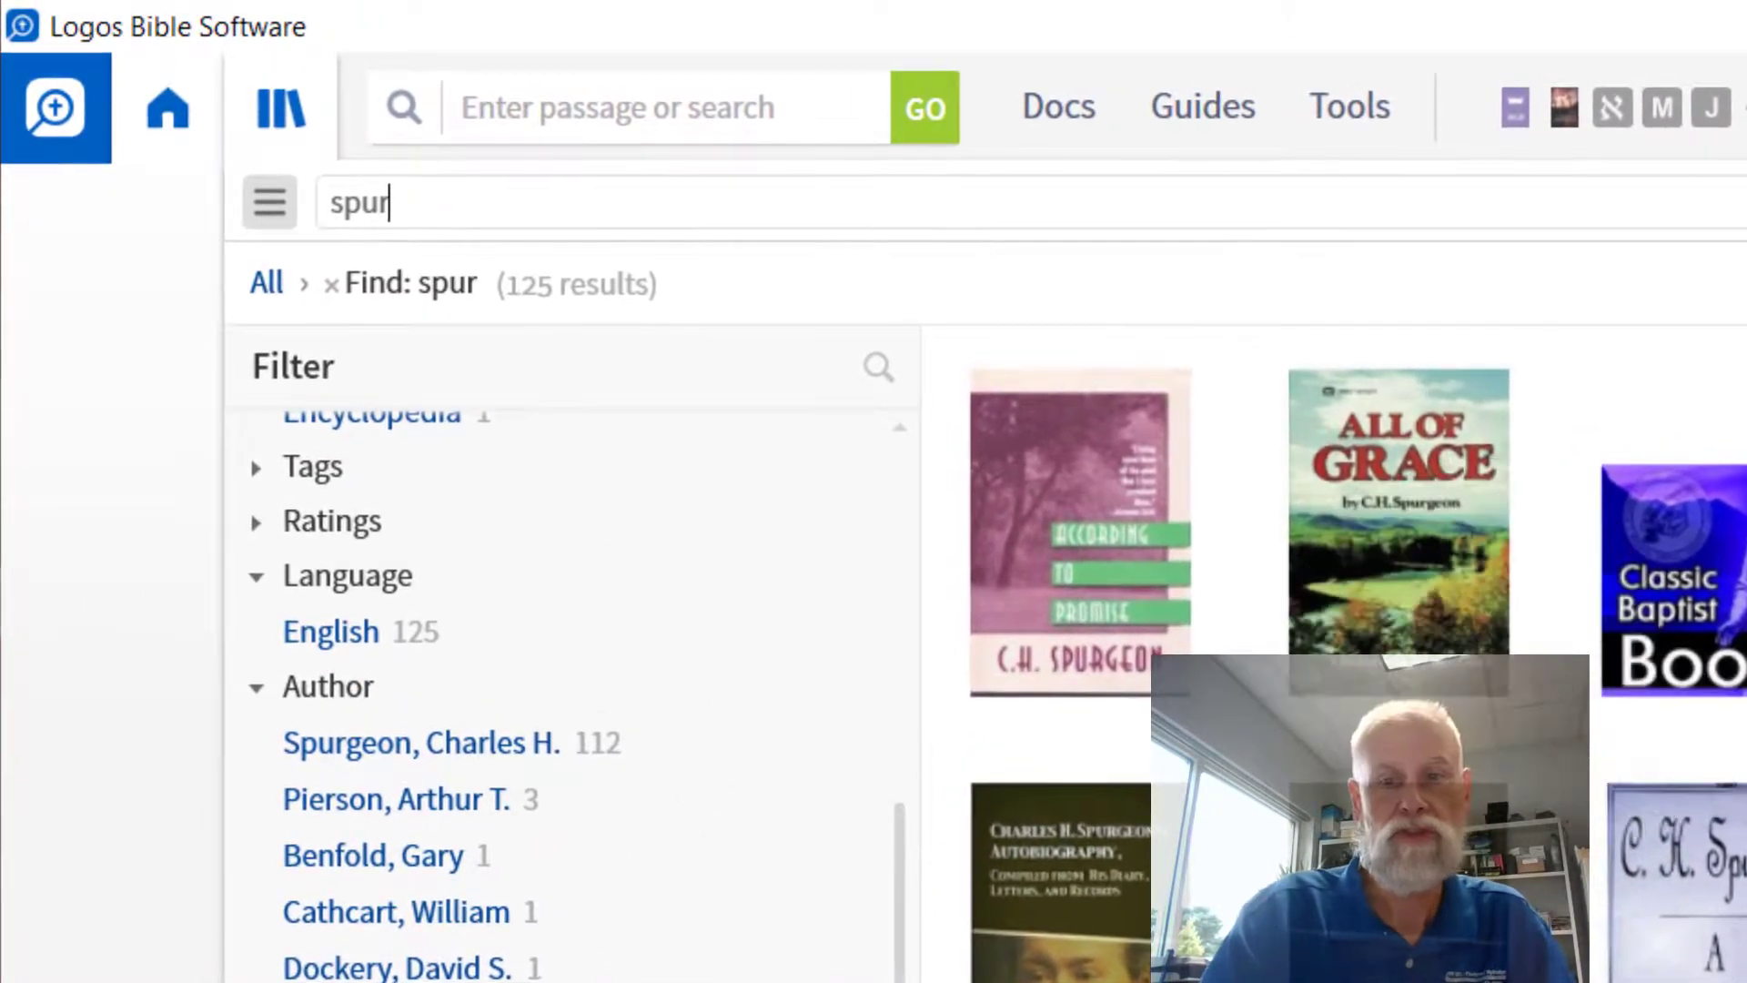
scroll(1319, 592, "down", 10)
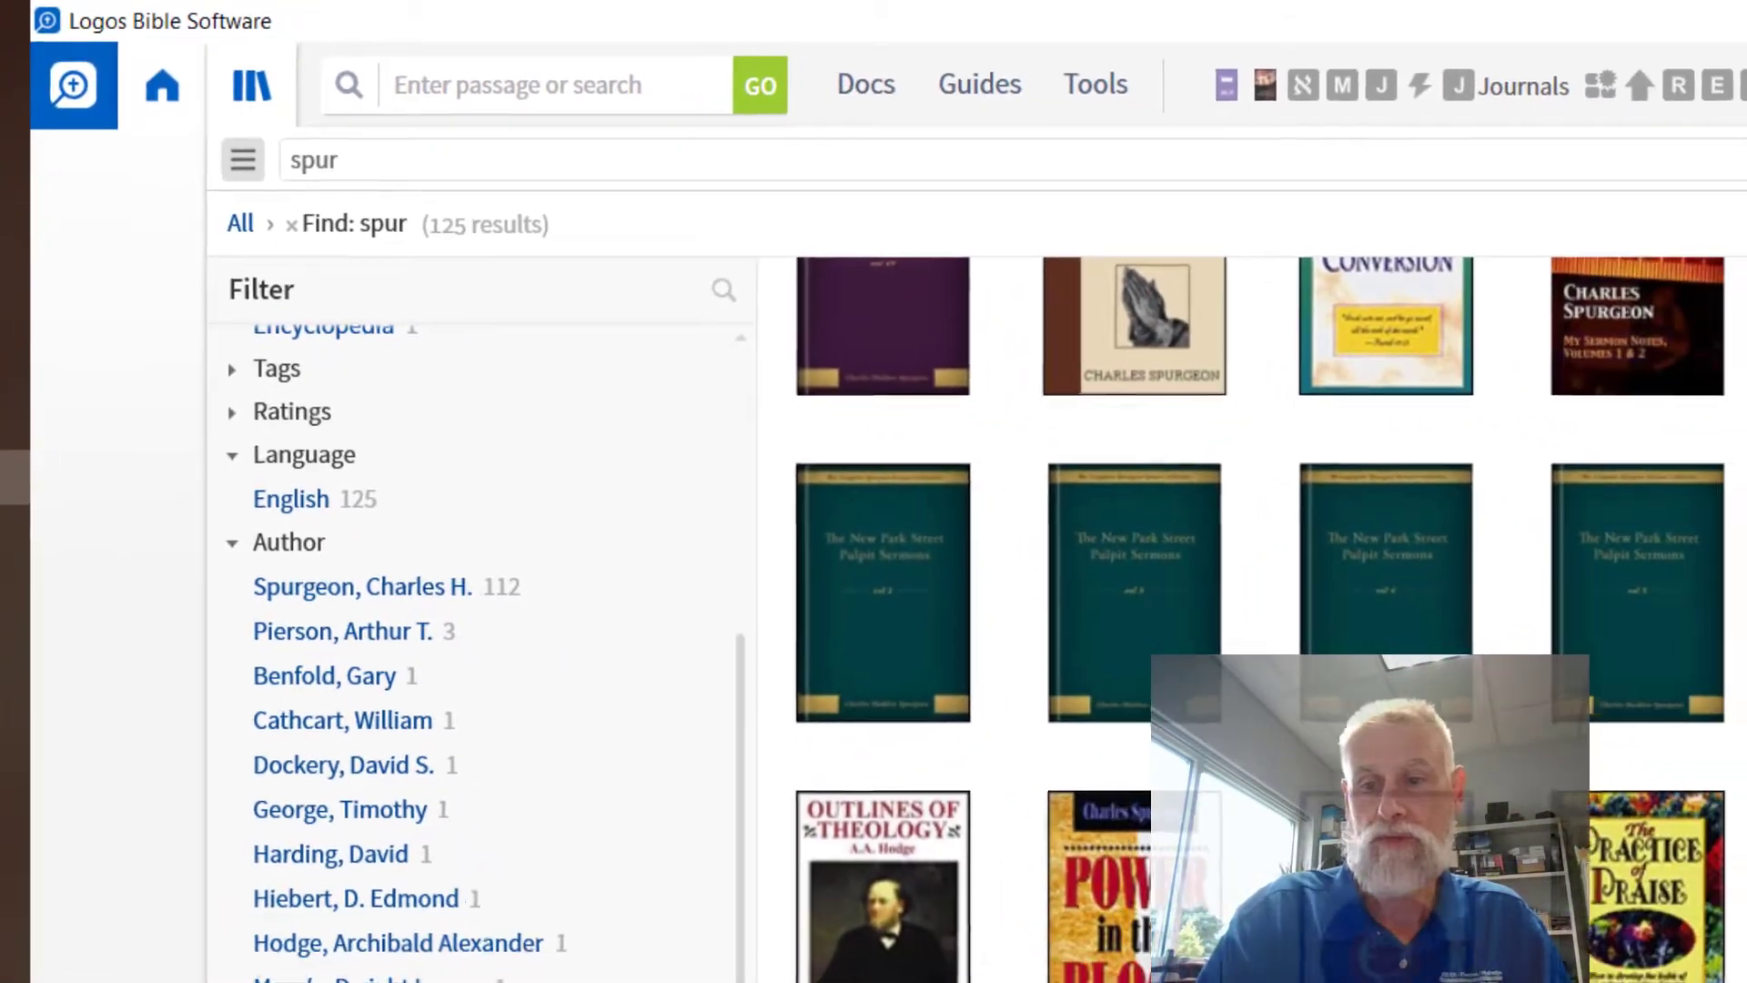
scroll(1356, 746, "down", 10)
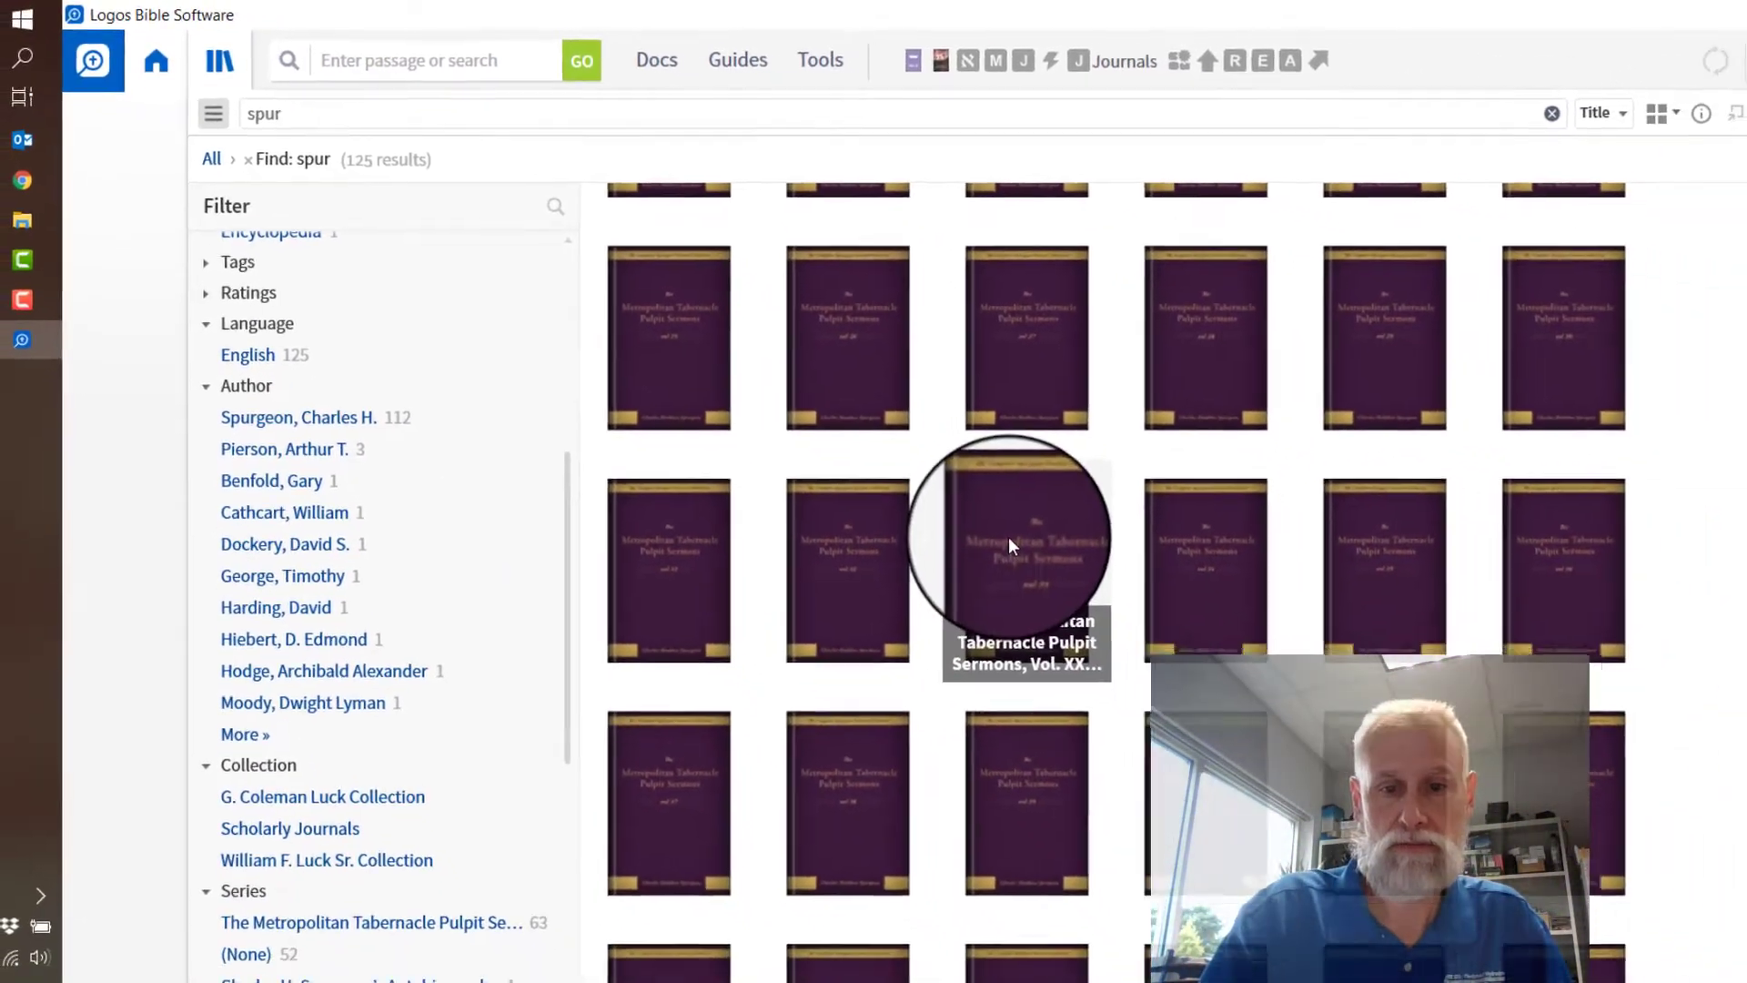
Browse the Filter panel and cover grid of the 'spur' search results.
mouse_move(1008, 537)
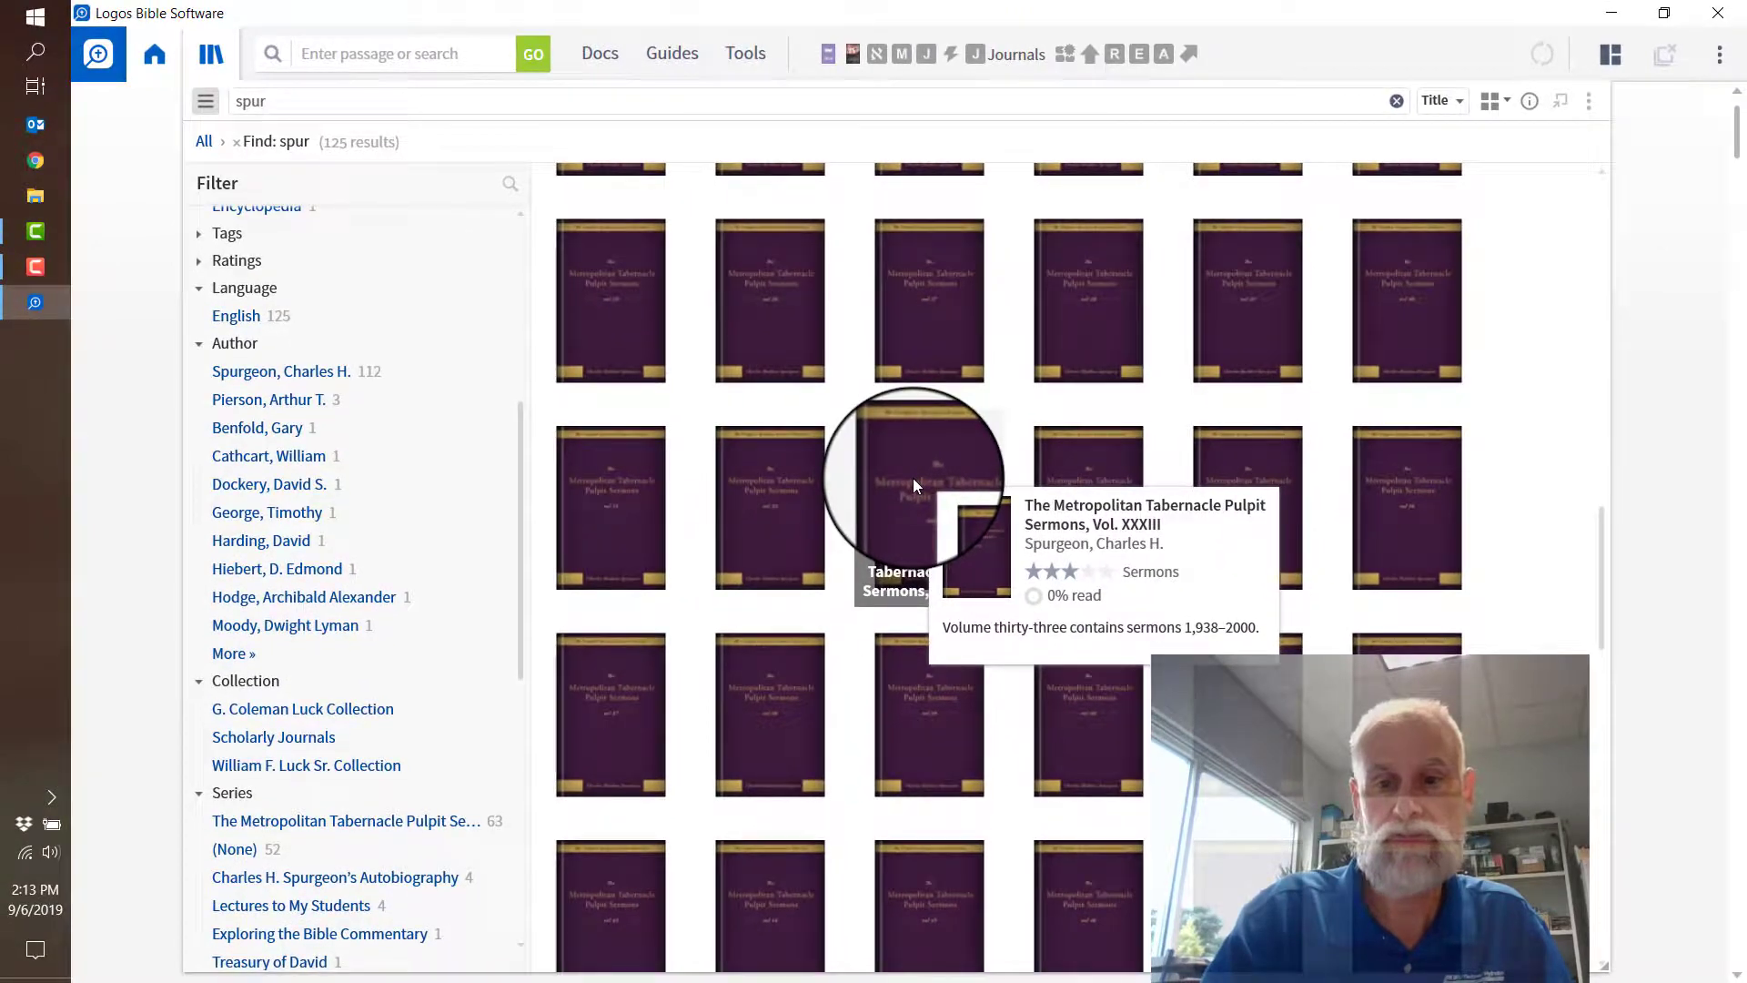
left_click_drag(1602, 544, 1607, 702)
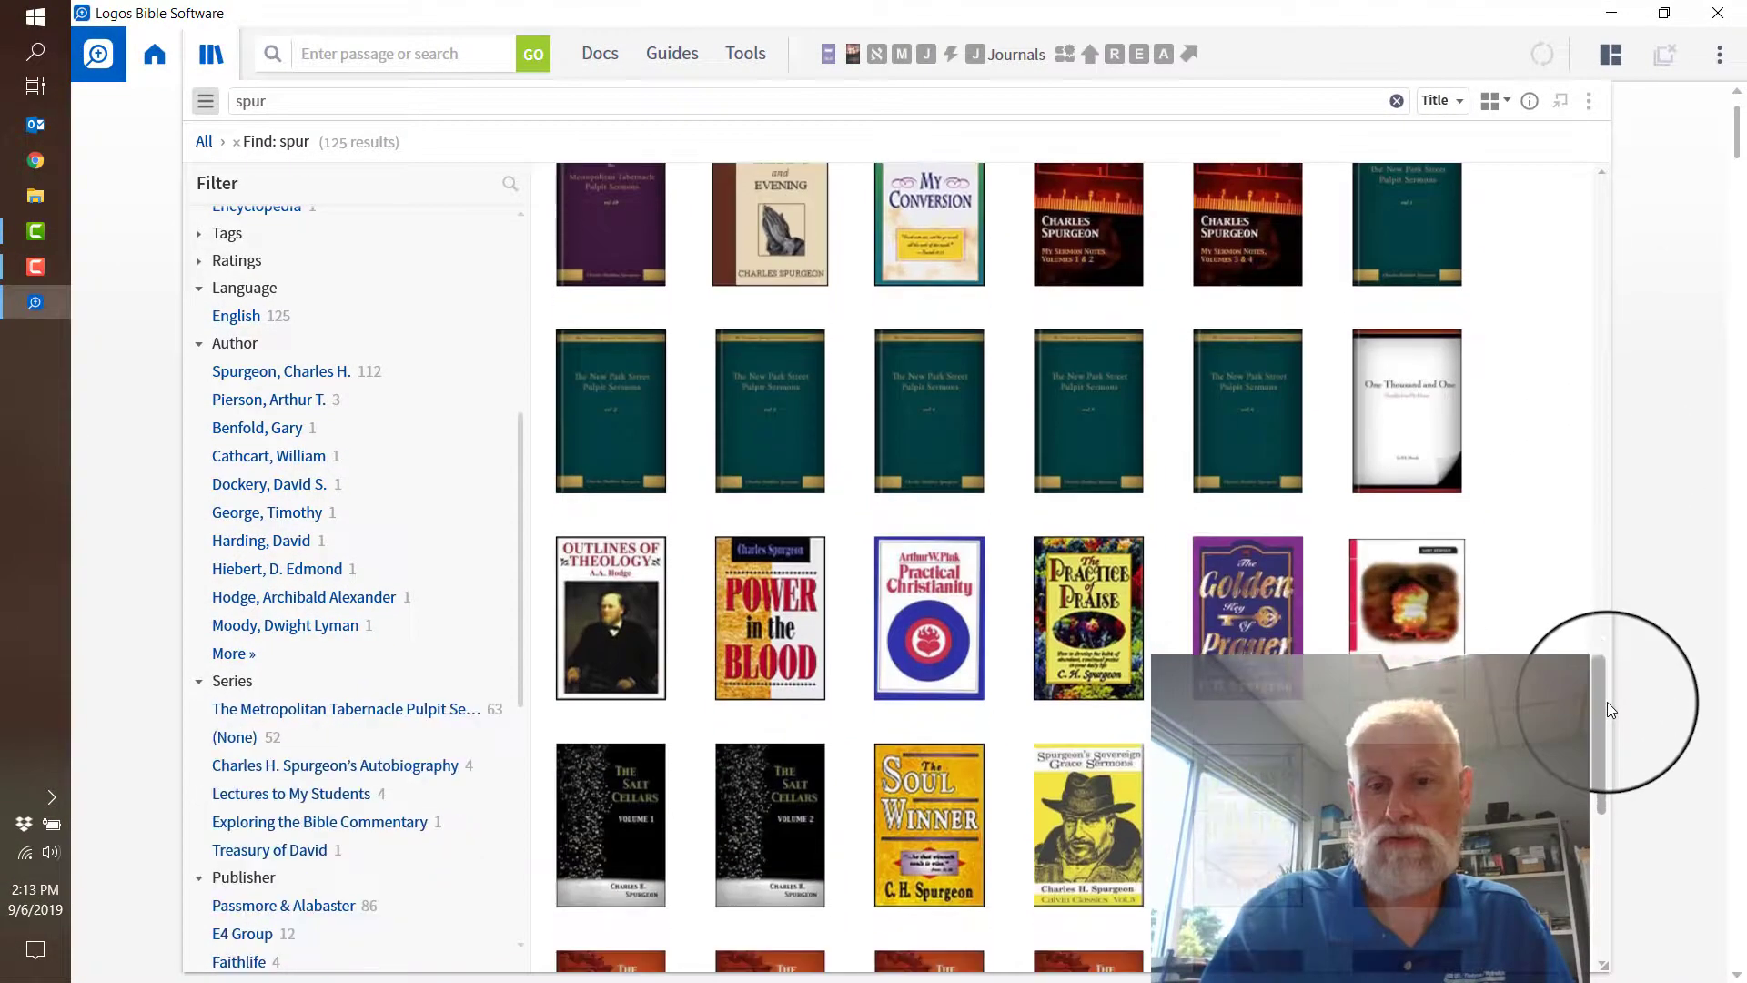
scroll(799, 633, "down", 2)
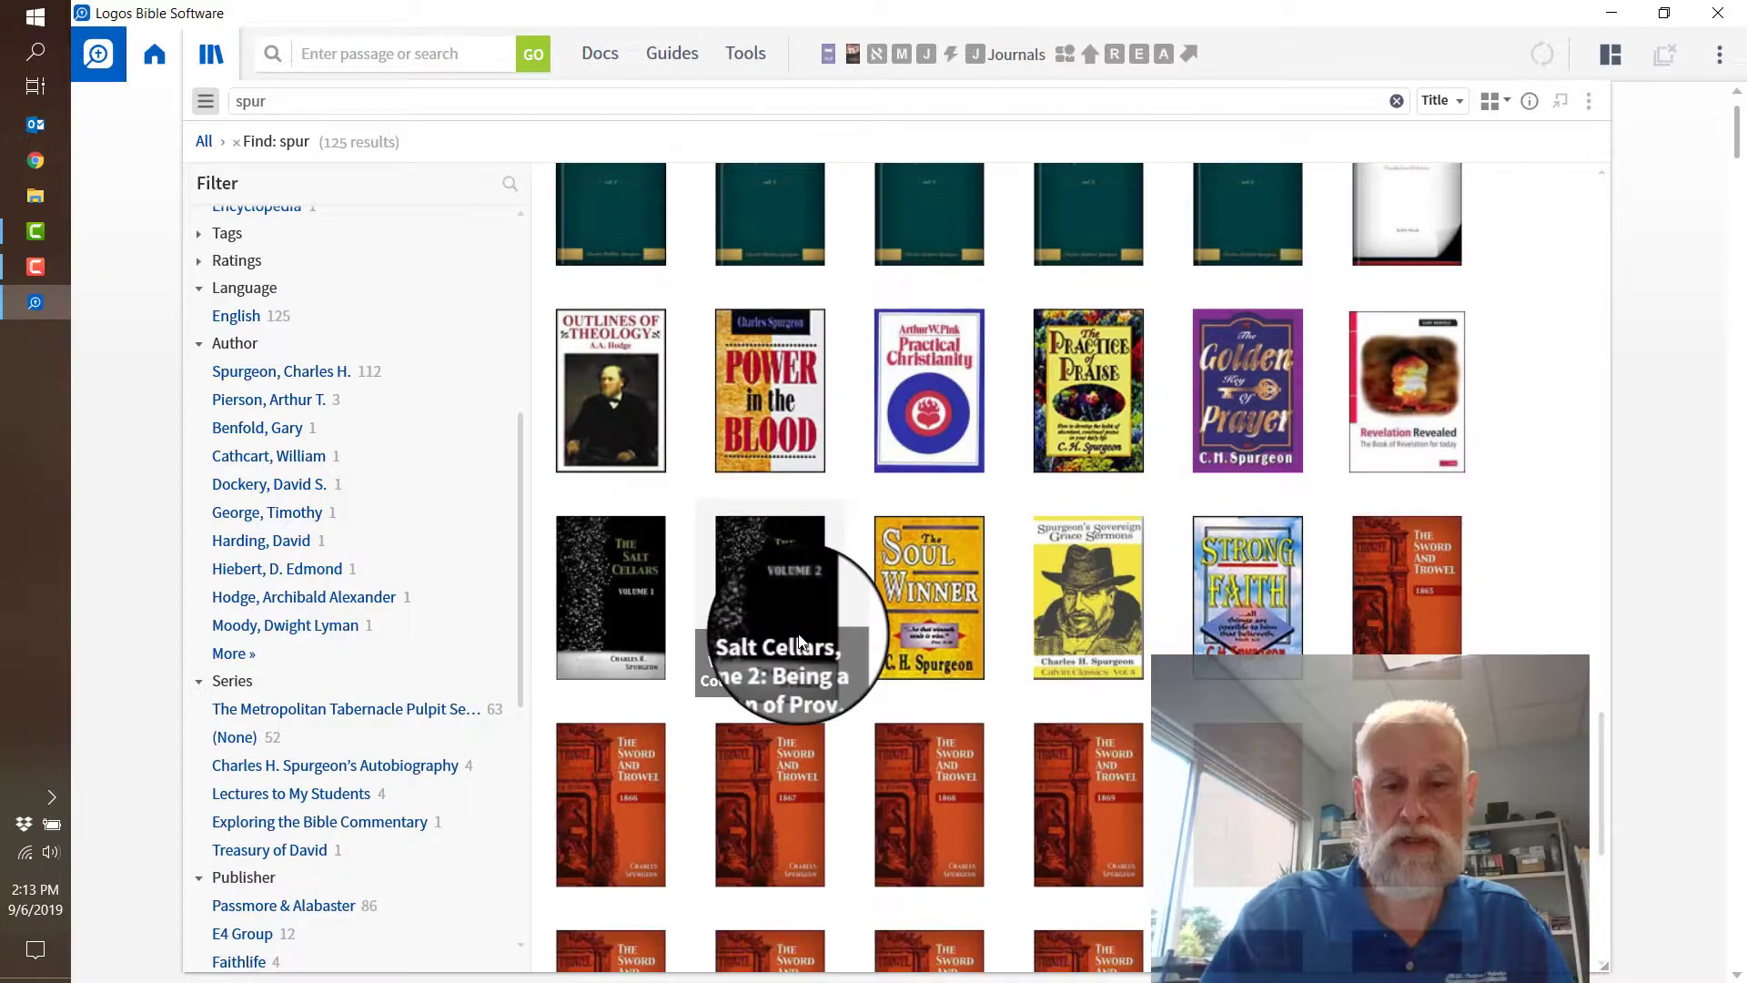
mouse_move(1306, 583)
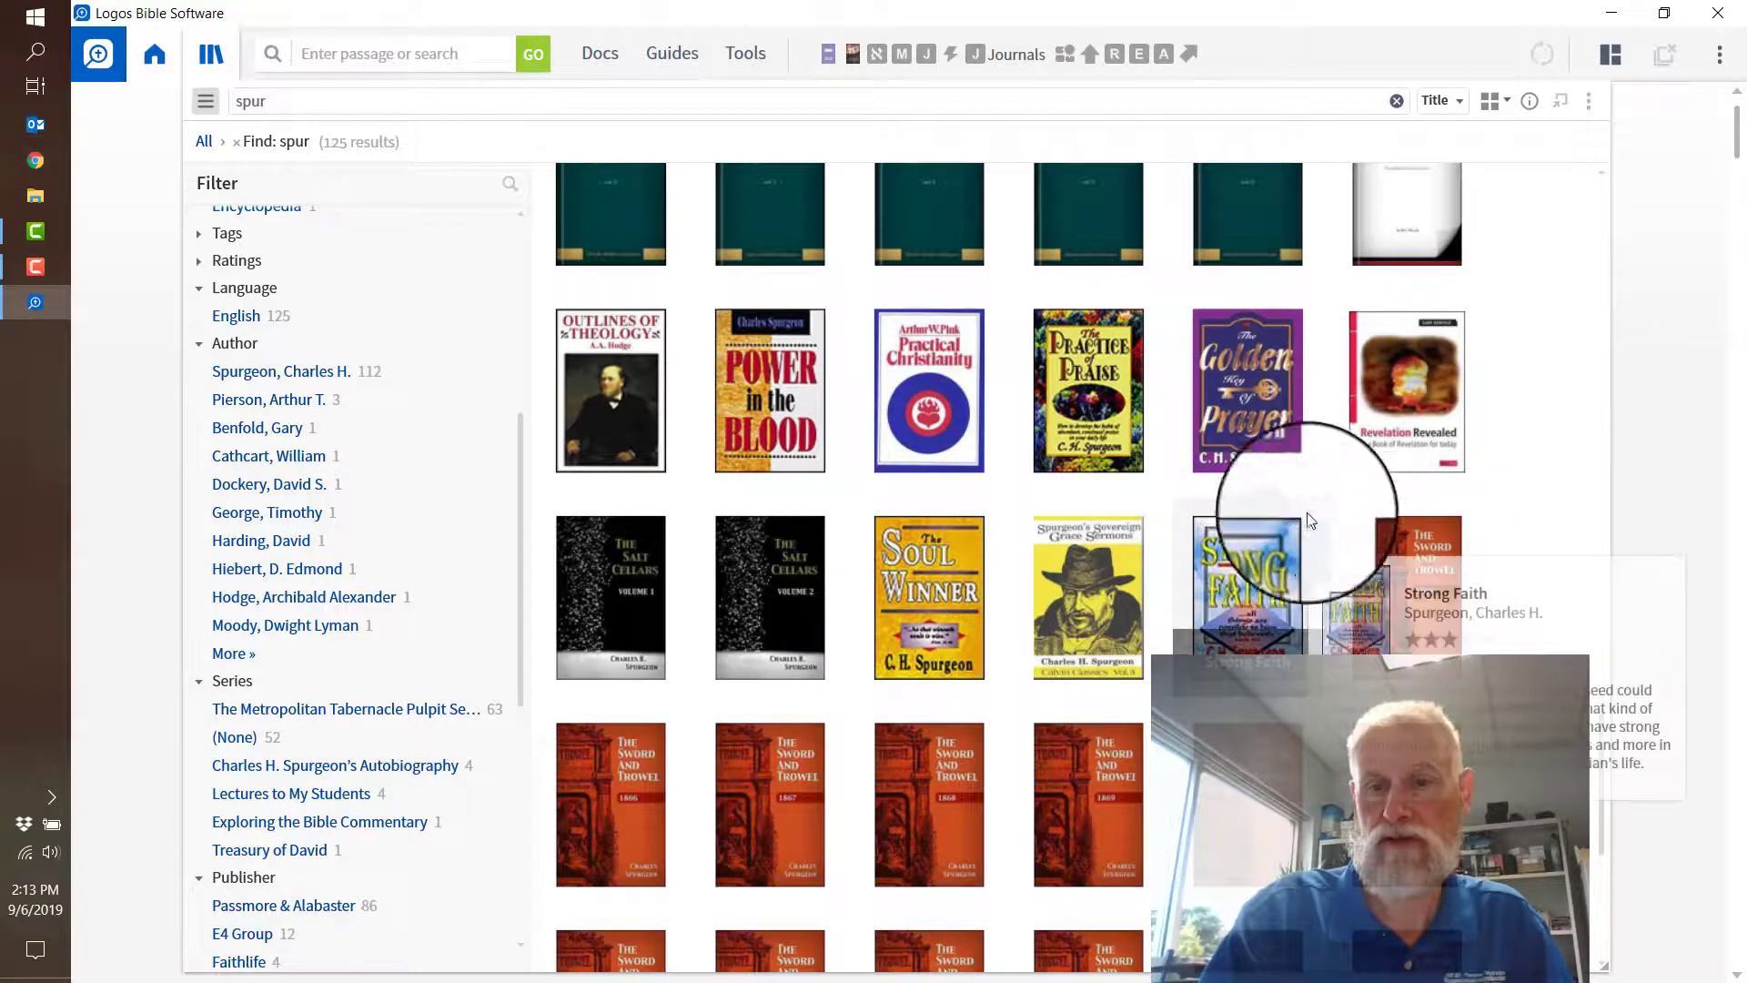
mouse_move(1178, 353)
scroll(1092, 350, "up", 6)
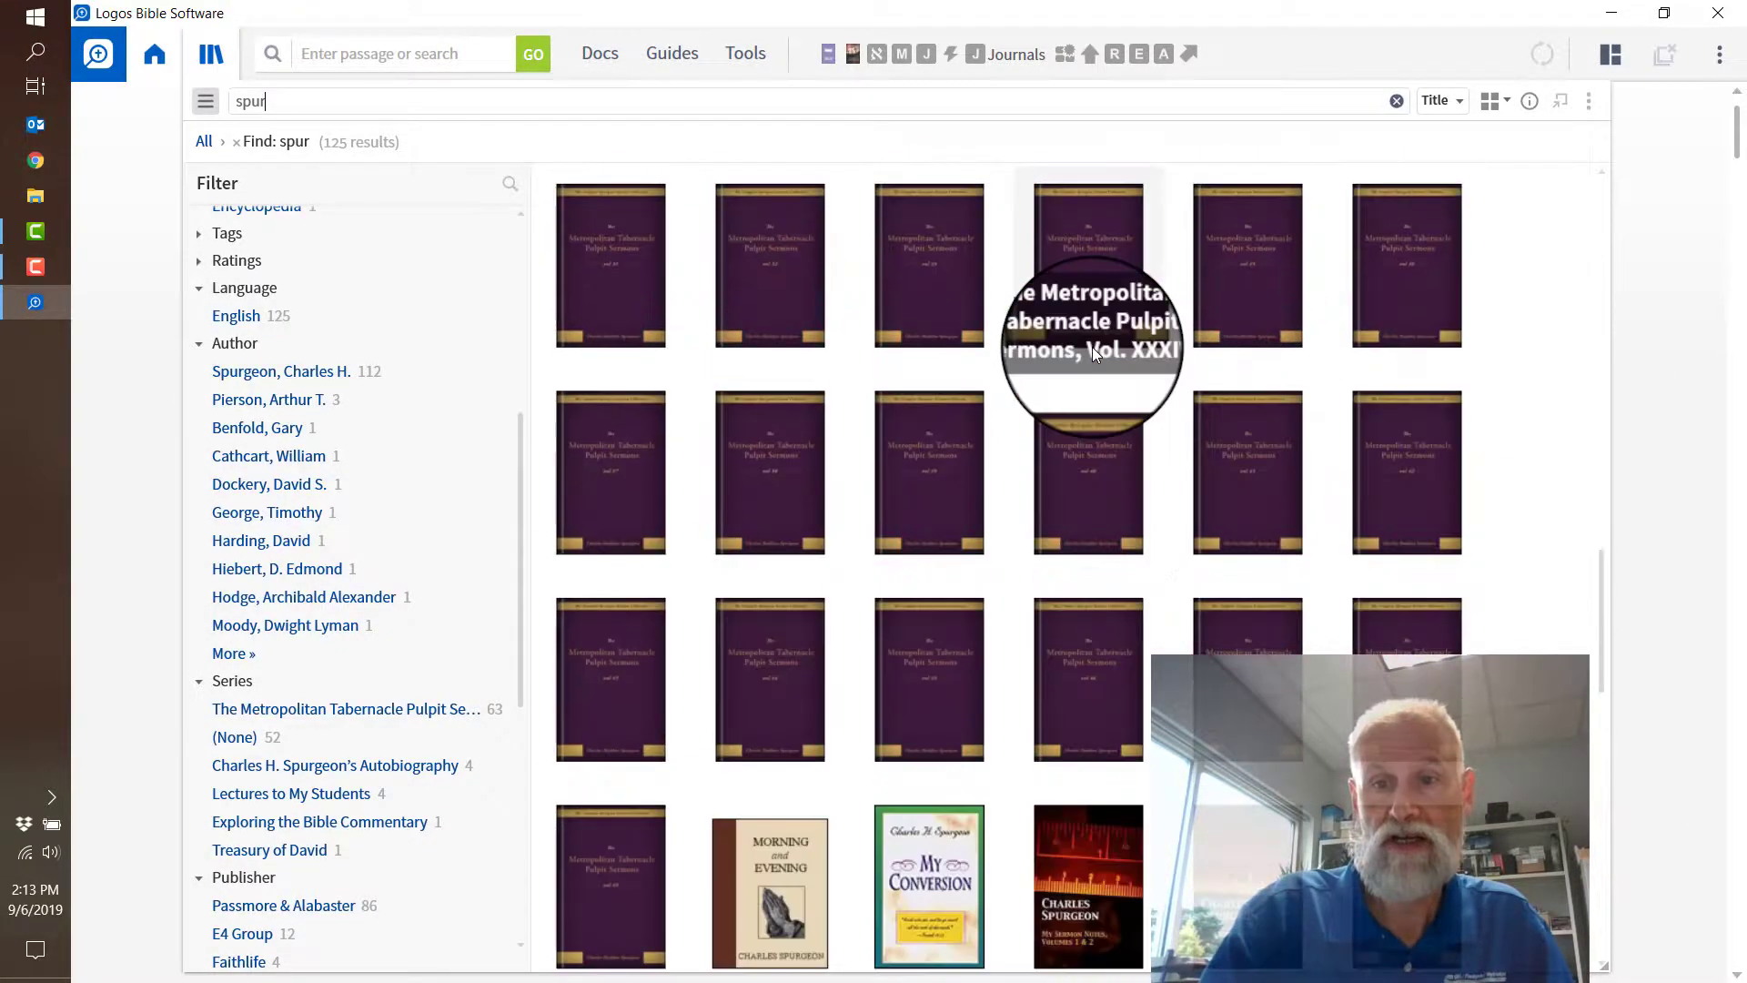
scroll(1092, 347, "up", 8)
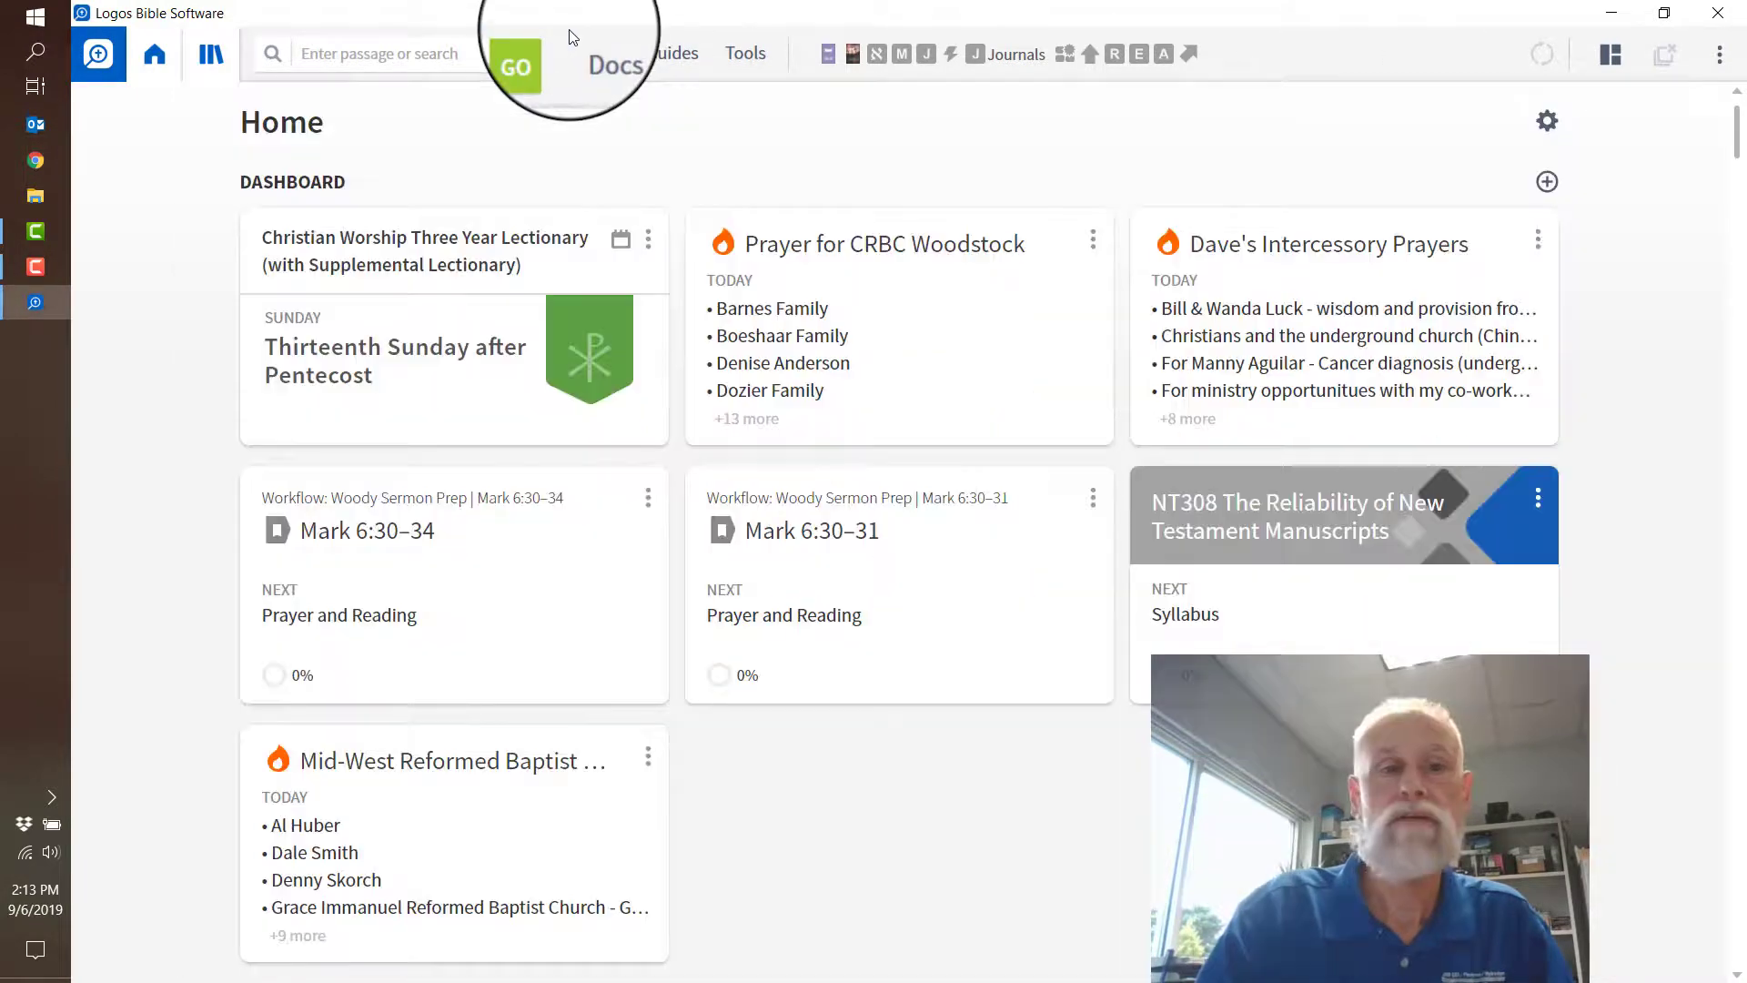
Reopen the library and clear the 'spur' search to list all 2,196 resources by title.
left_click(195, 53)
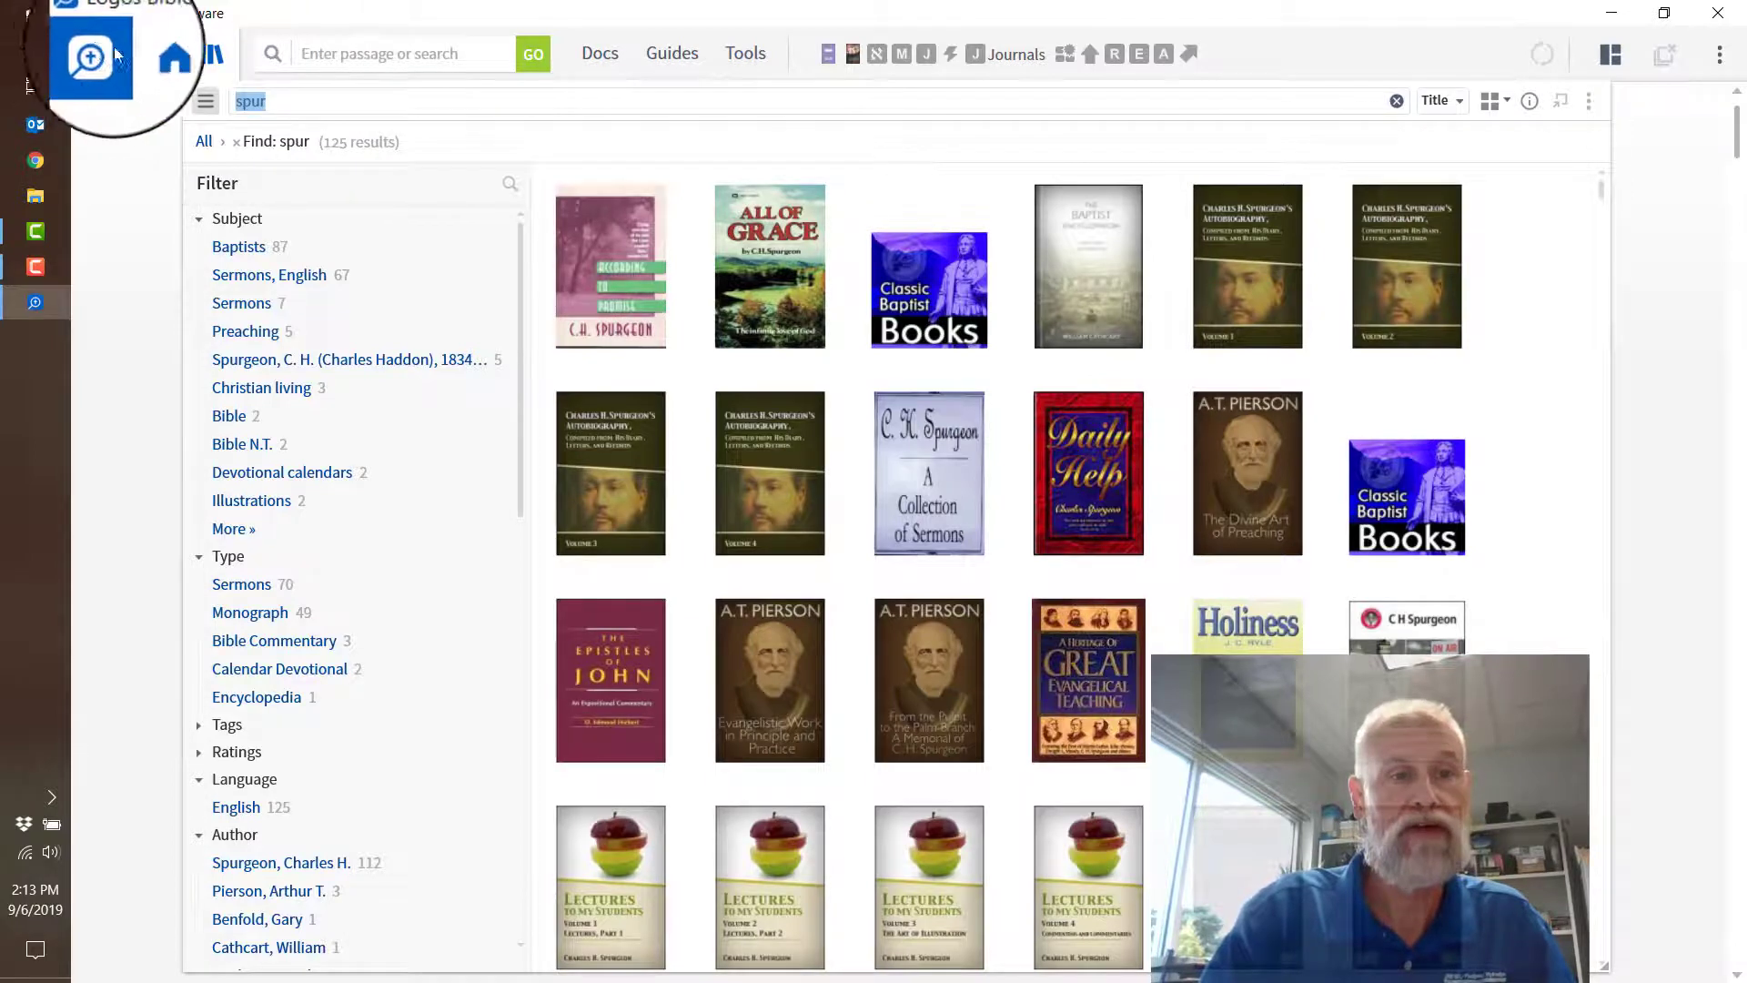
left_click(153, 58)
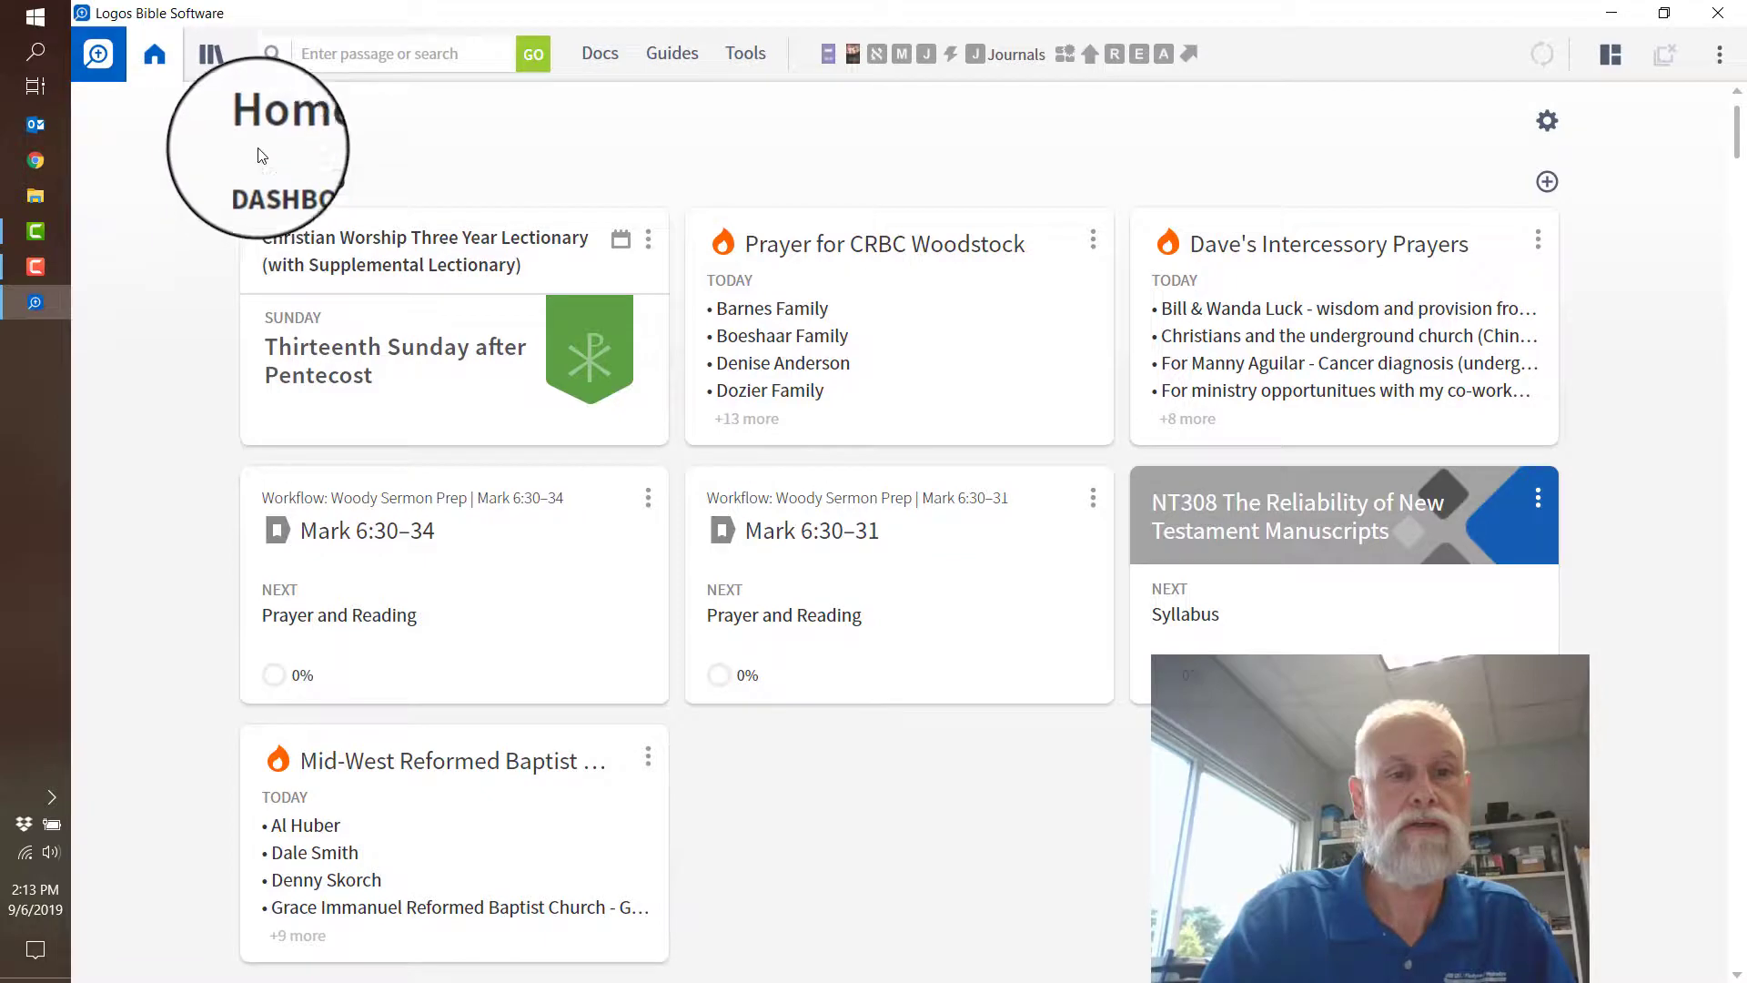
left_click(212, 59)
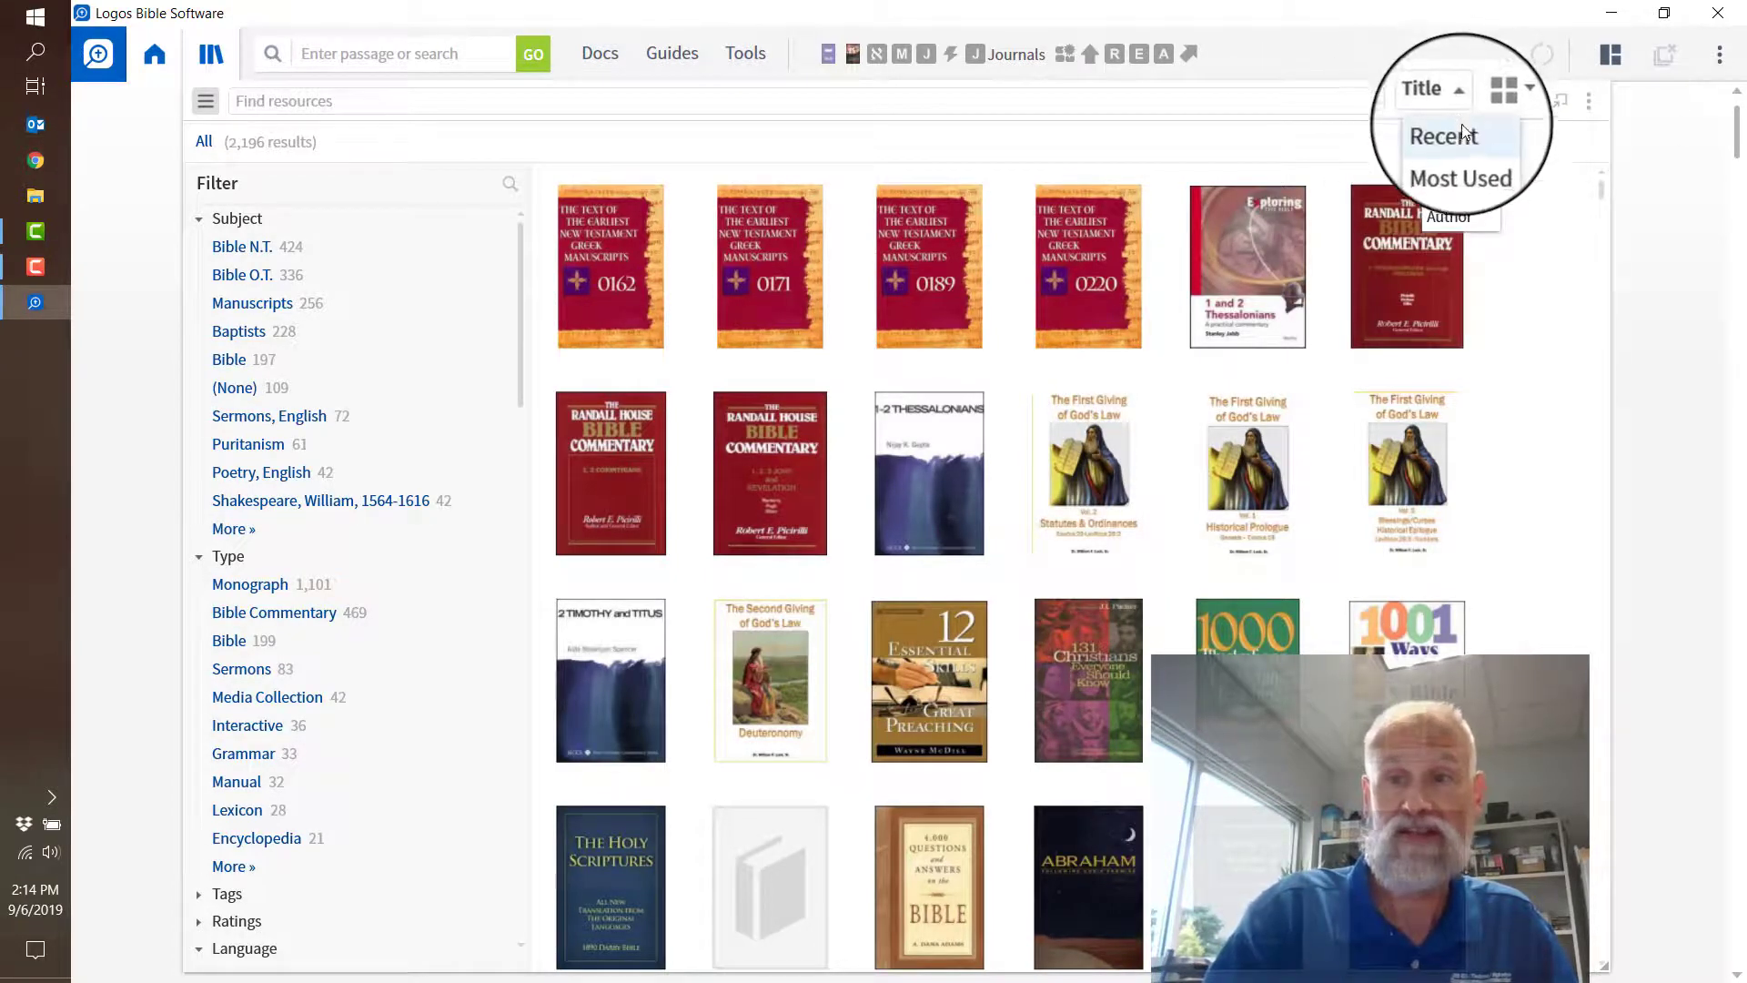
Sort the library by Most Used, putting NKJV, NTSK and LEB first, and return Home.
left_click(1462, 164)
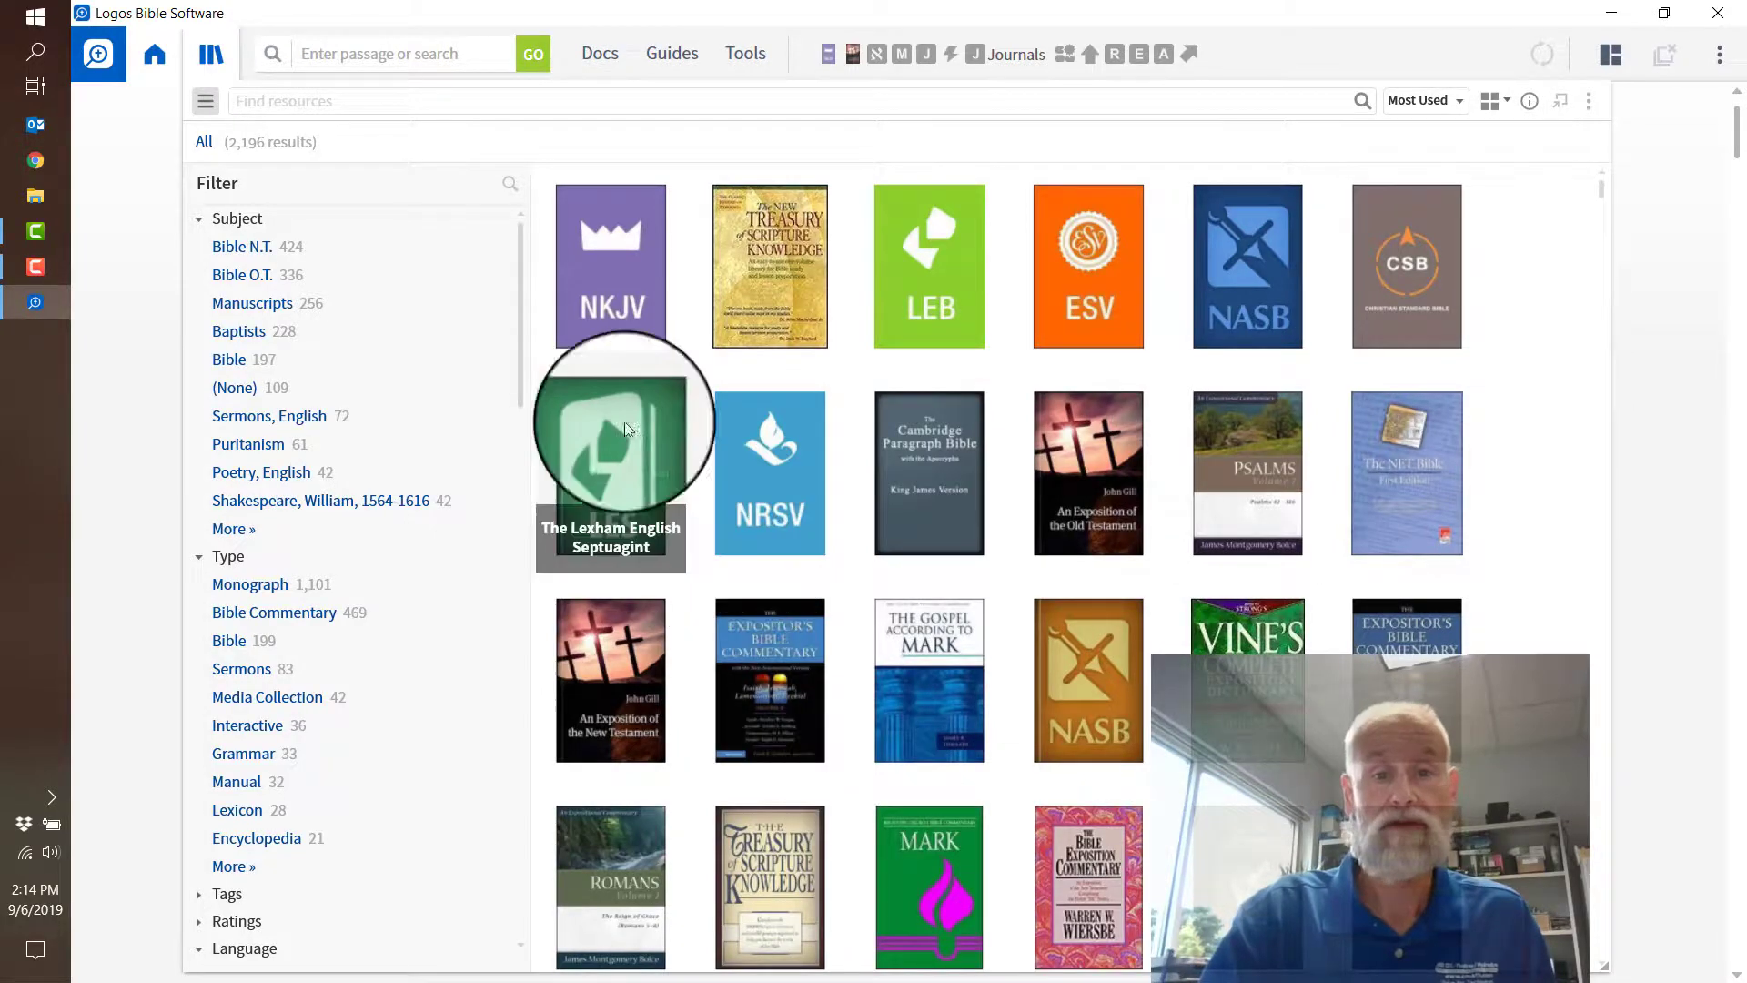
mouse_move(748, 241)
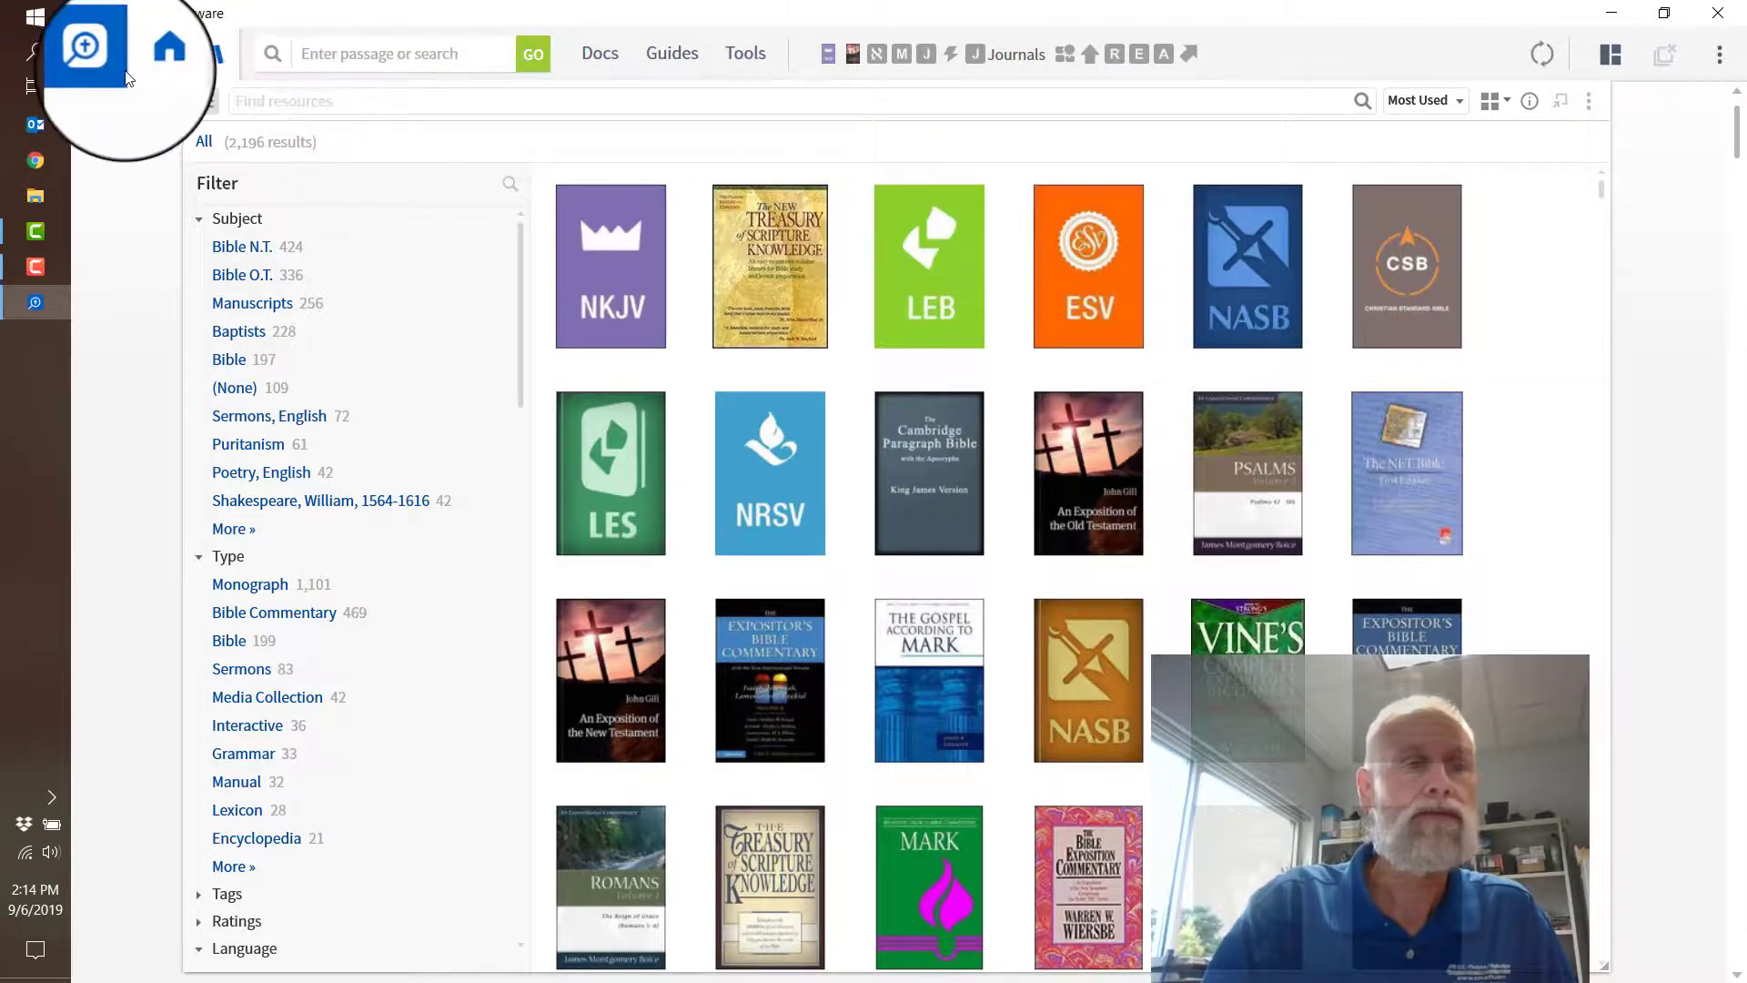
left_click(150, 56)
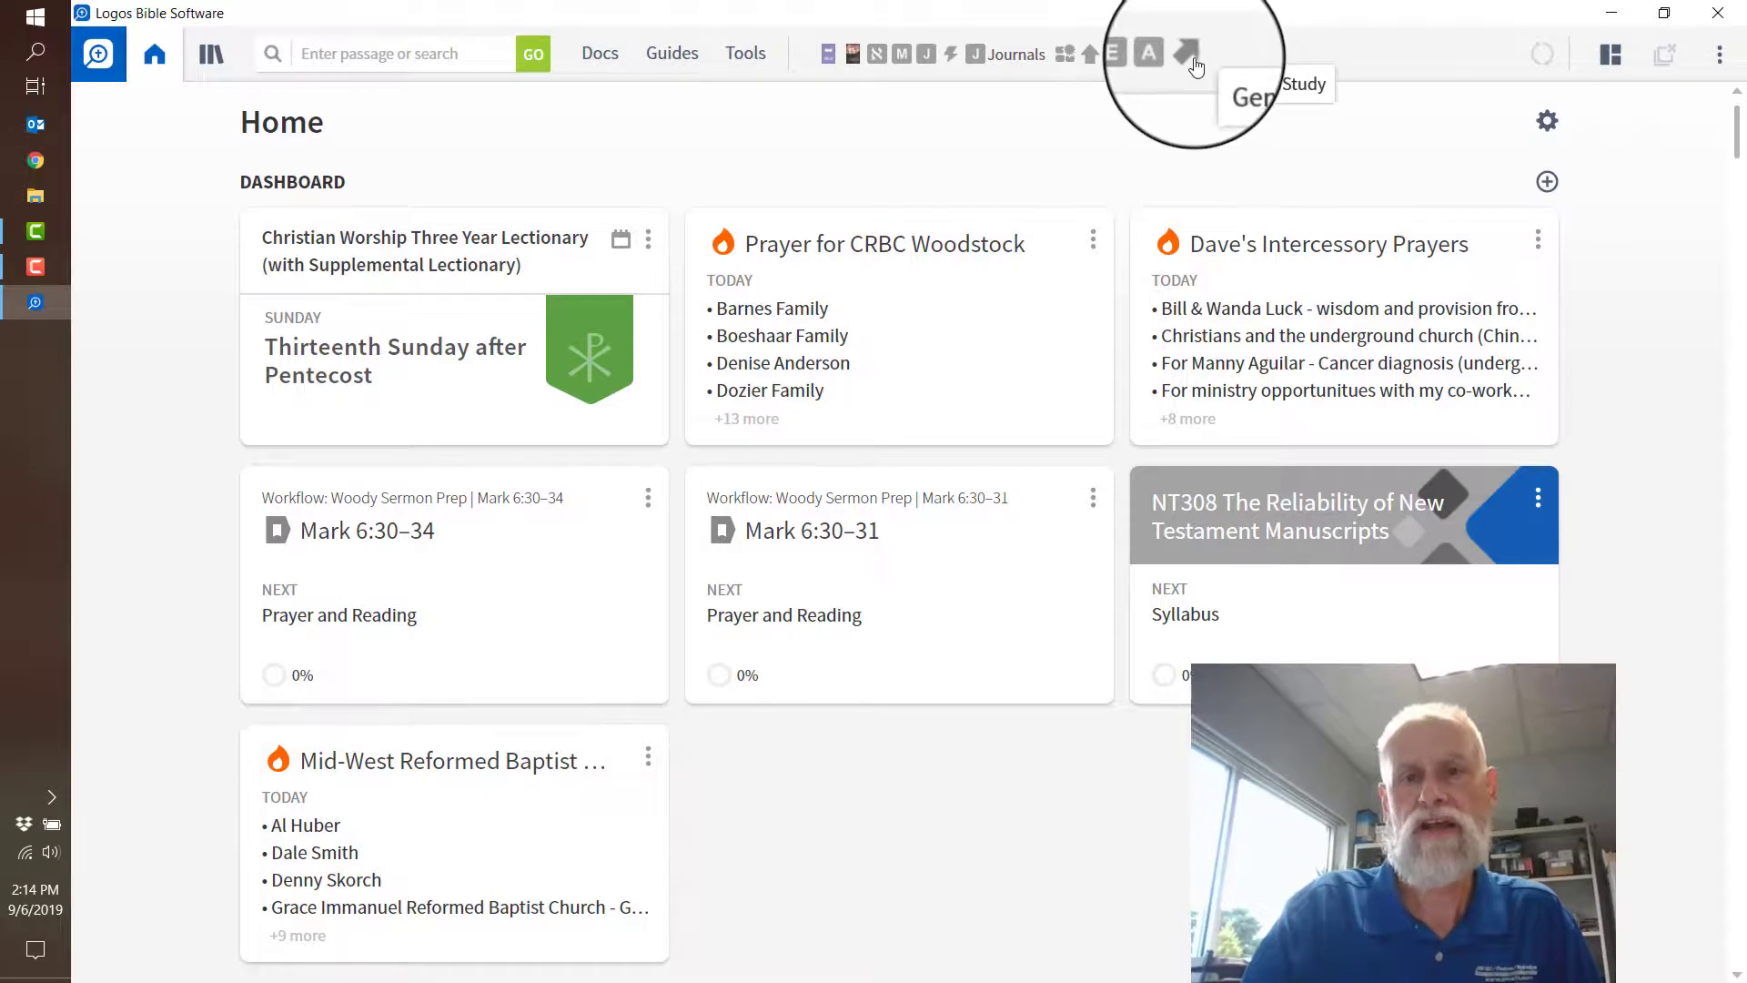
Open the Prayer time layout, view the CRBC Woodstock and Mid-West lists, then load Jeremiah 31:31.
mouse_move(1138, 62)
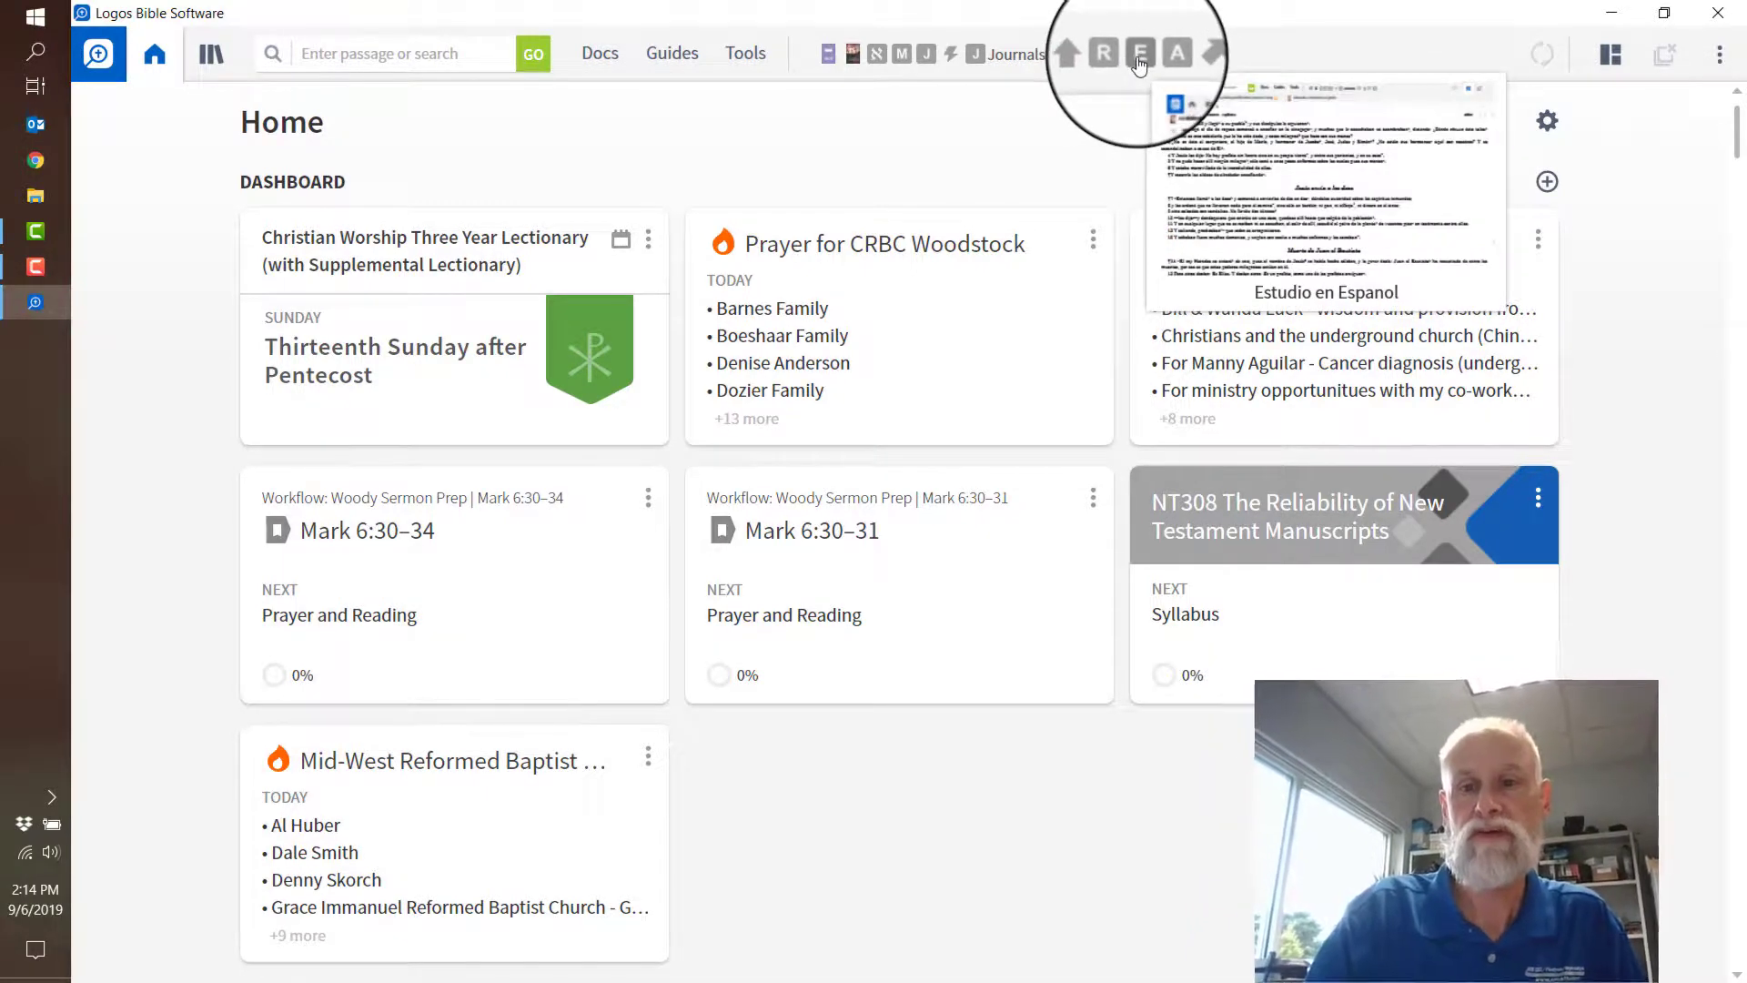
left_click(1090, 58)
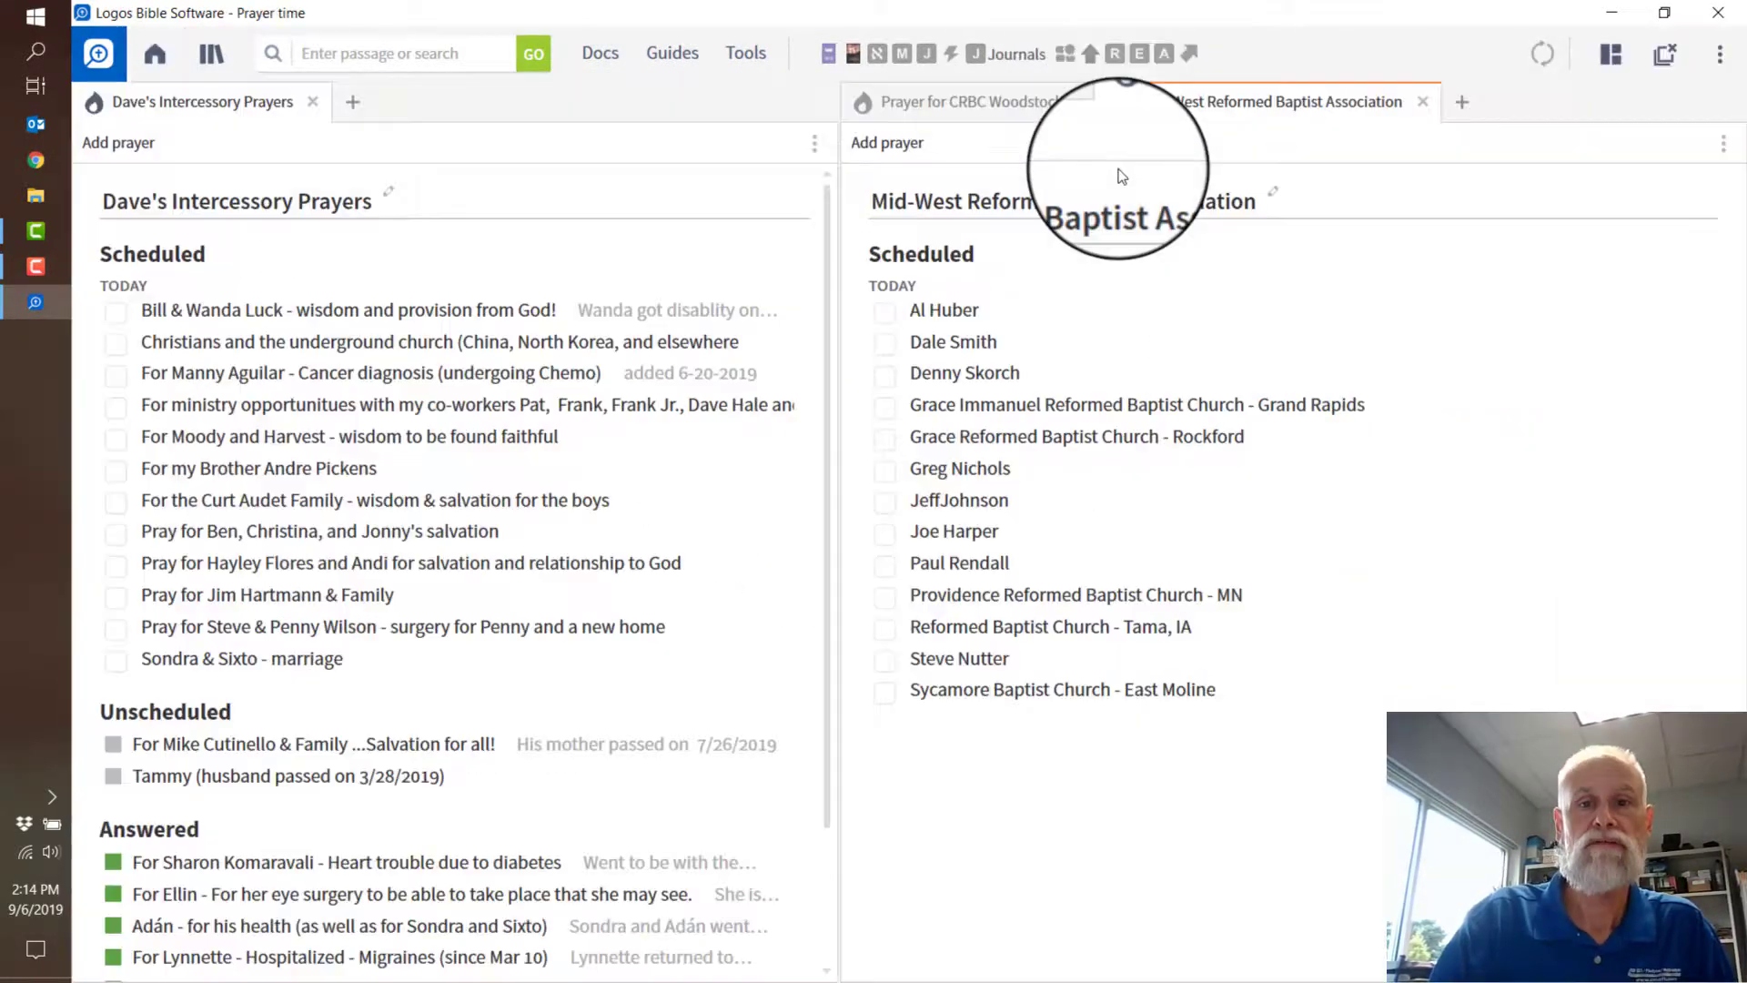
left_click(935, 103)
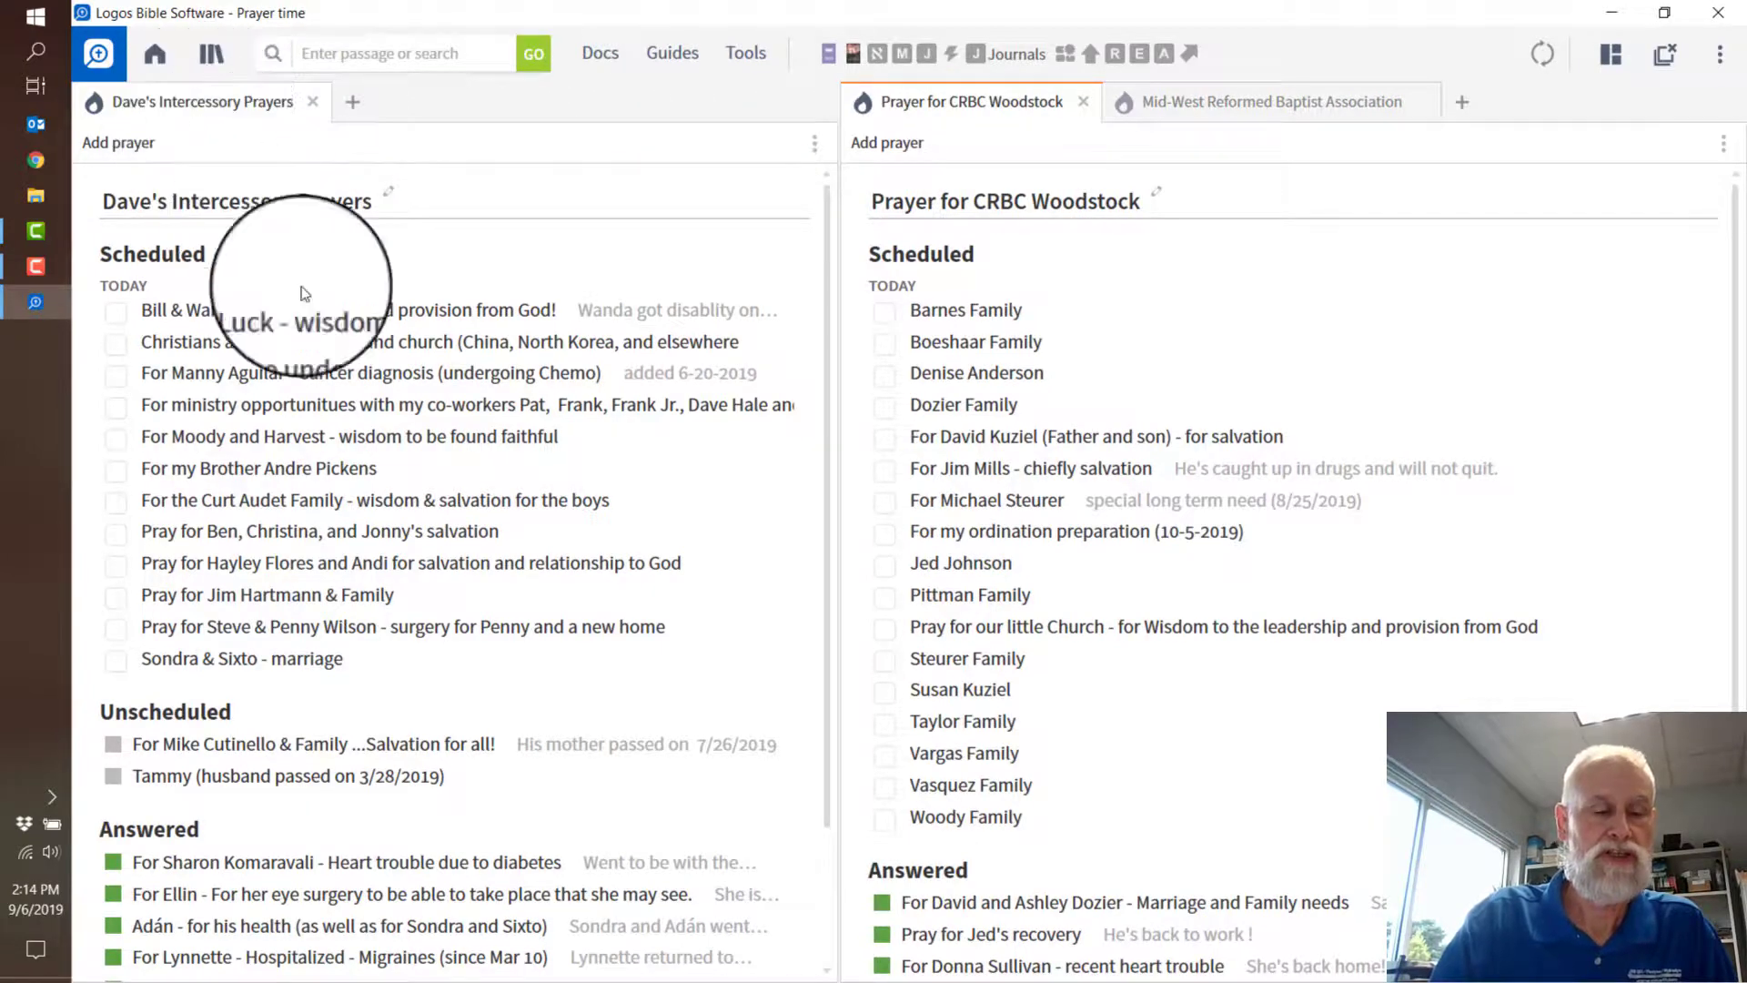
left_click(1183, 103)
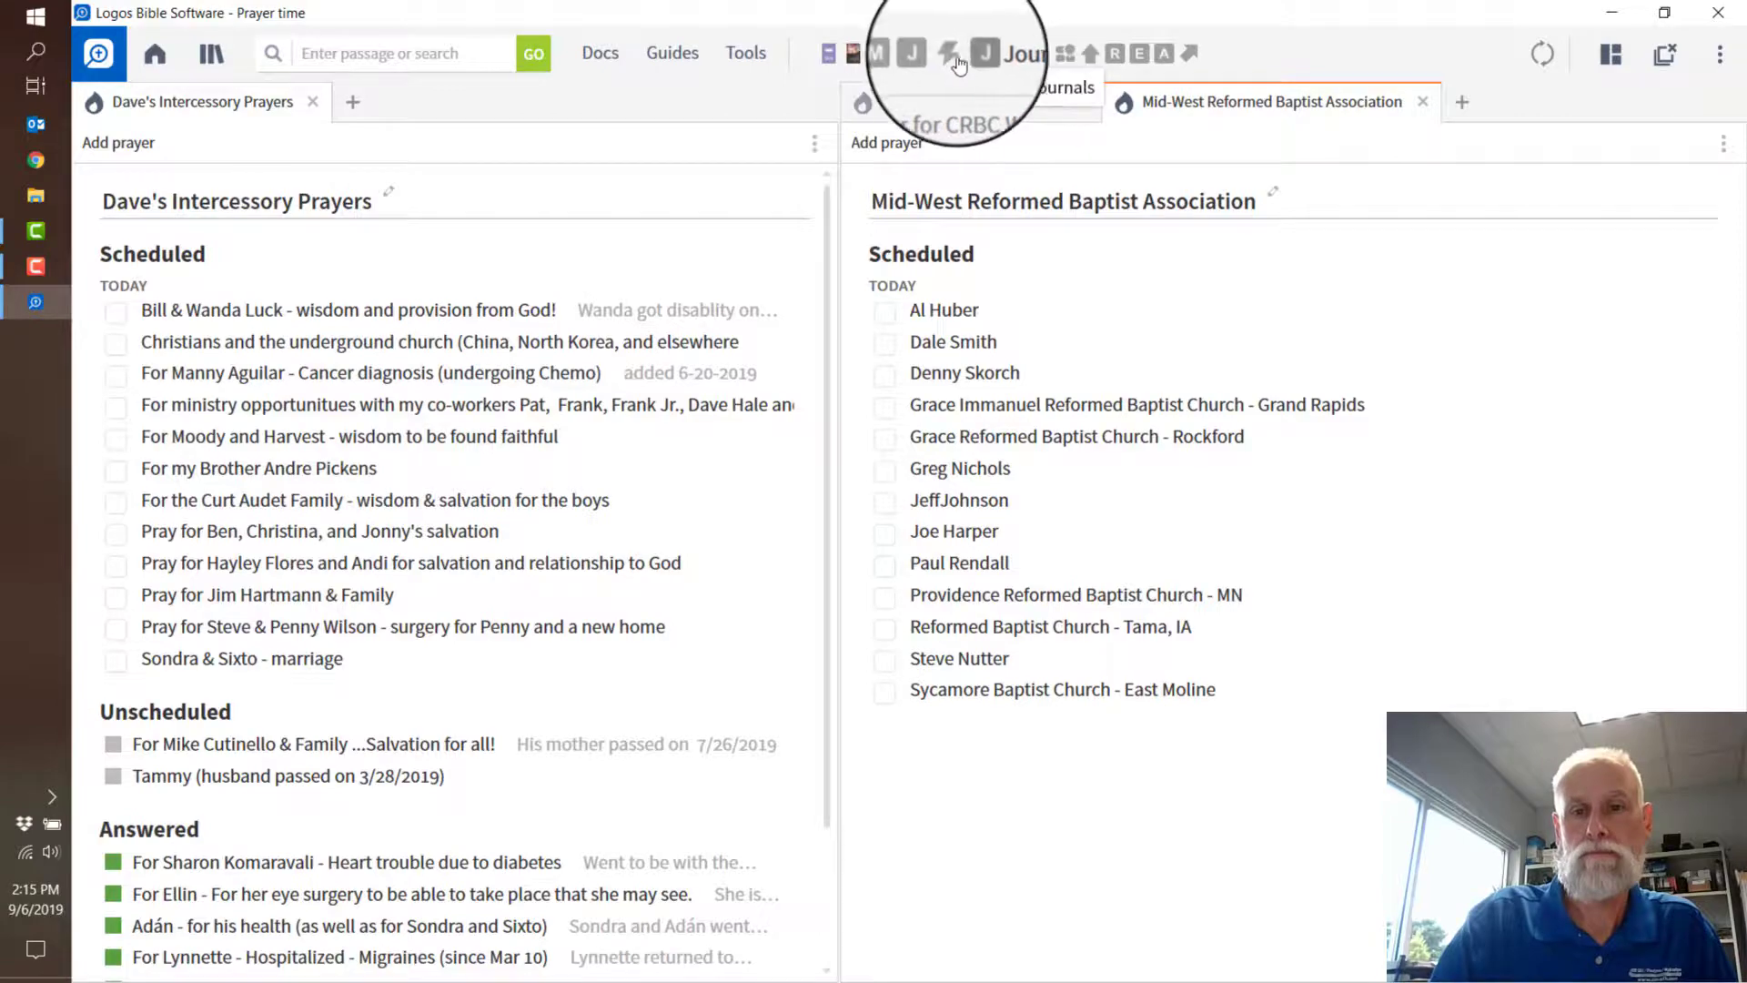
mouse_move(931, 56)
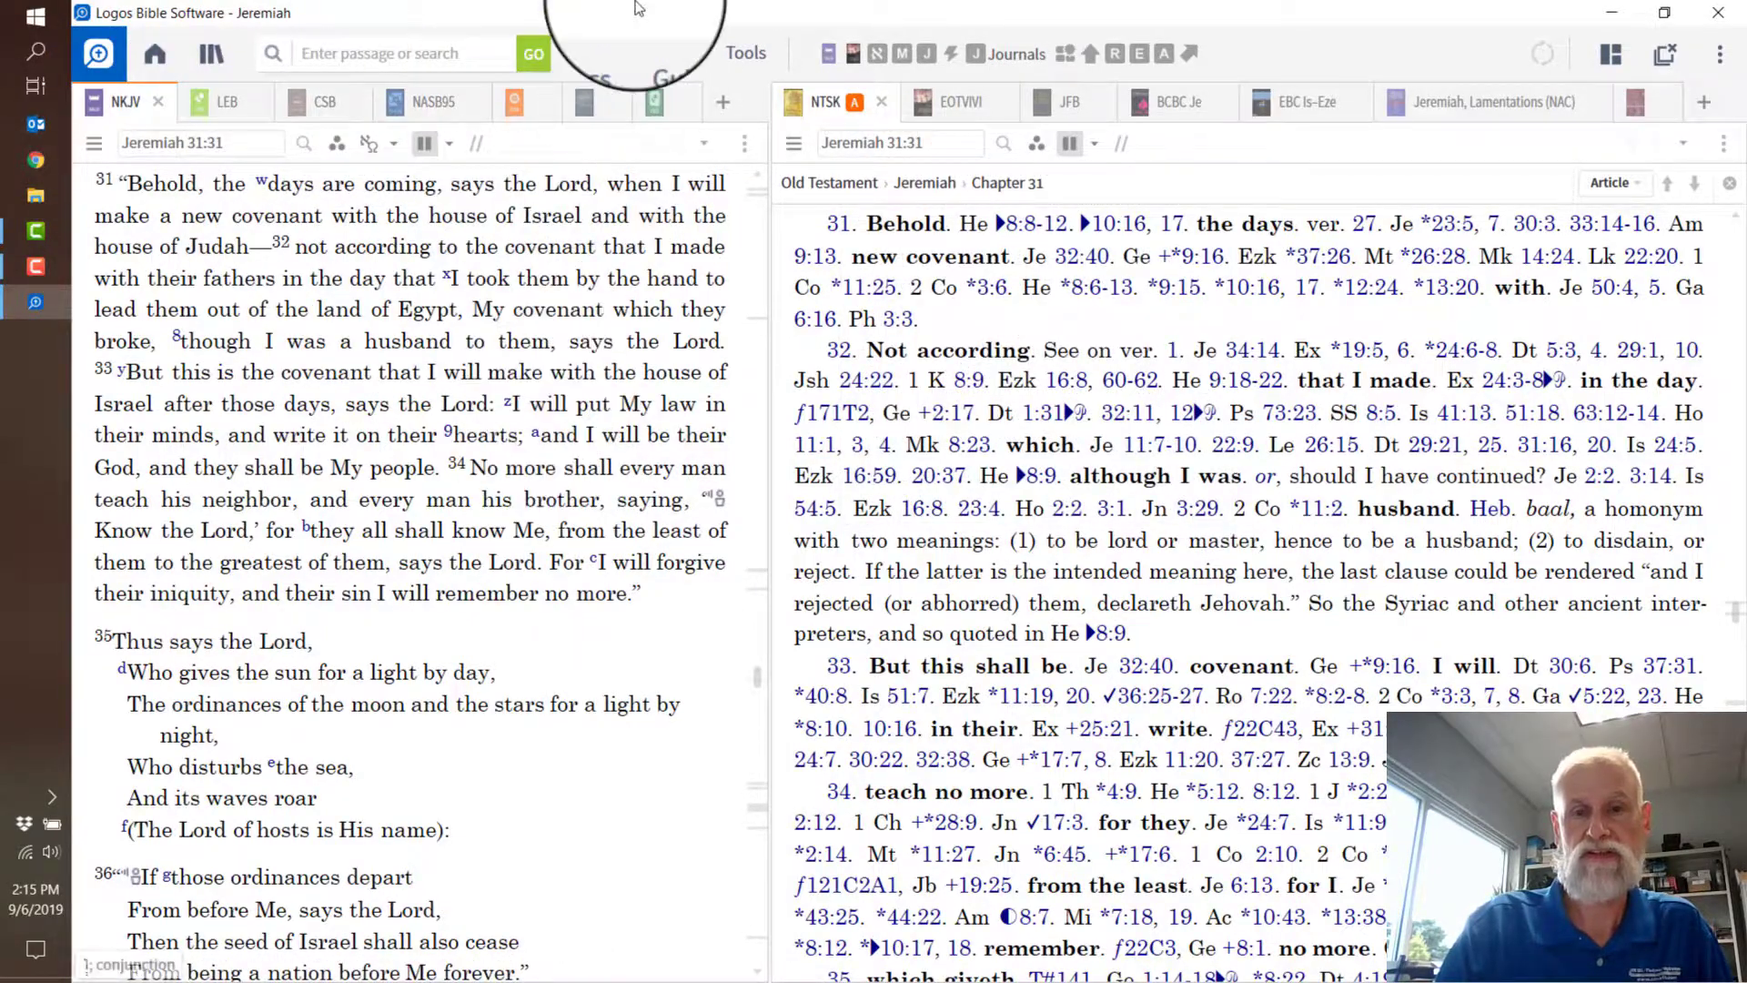
Load the Preaching Mark layout showing a Mark 6:53–56 Passage Guide beside NTSK.
mouse_move(902, 63)
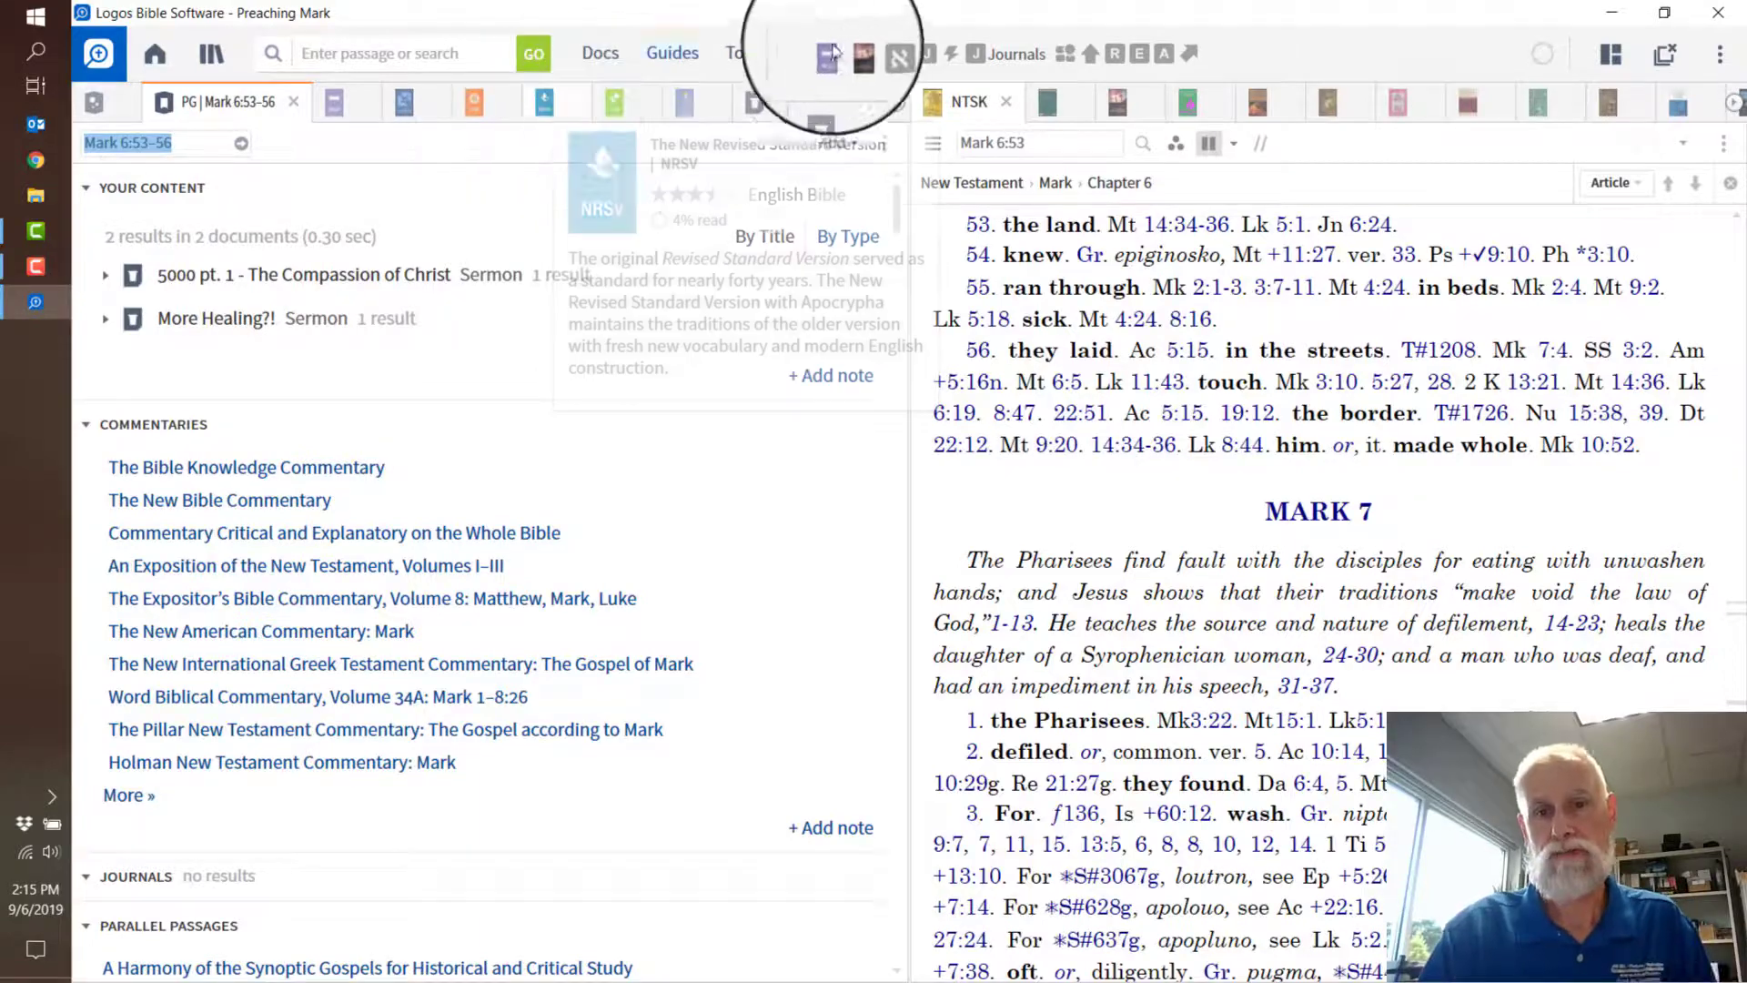
Review the 'Hard hearted people!' and 'More Healing?!' sermons, then close Logos Bible Software.
left_click(761, 106)
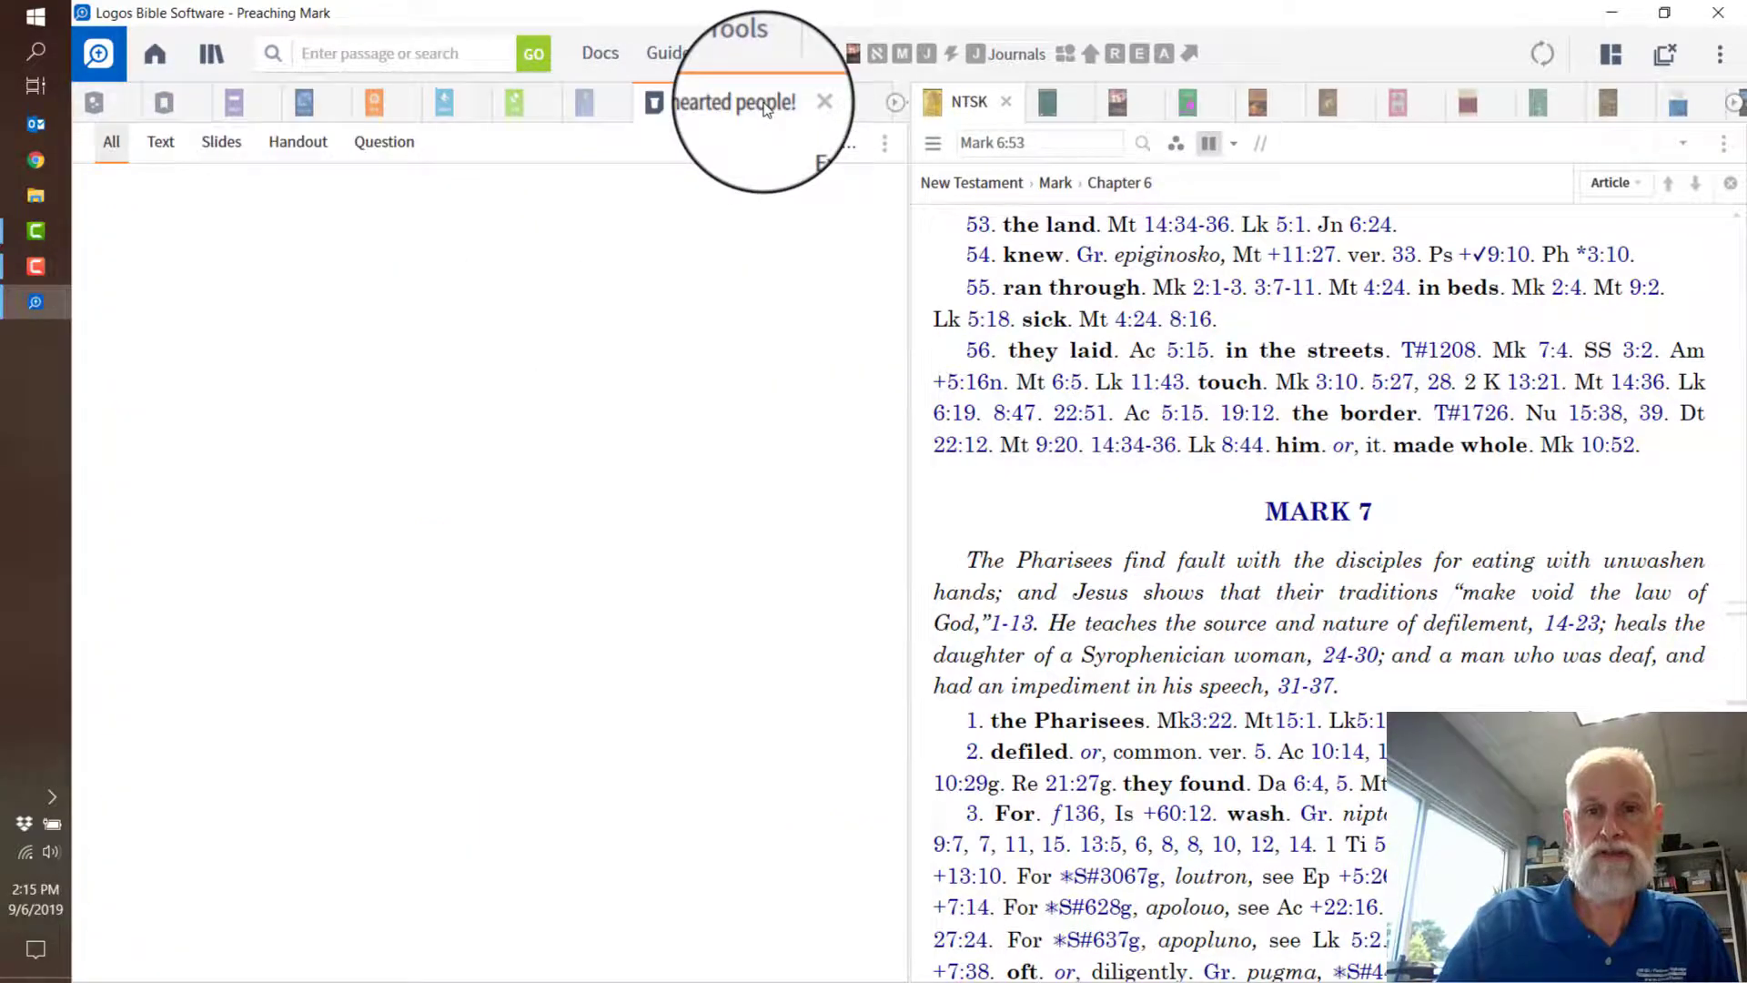
scroll(747, 507, "down", 10)
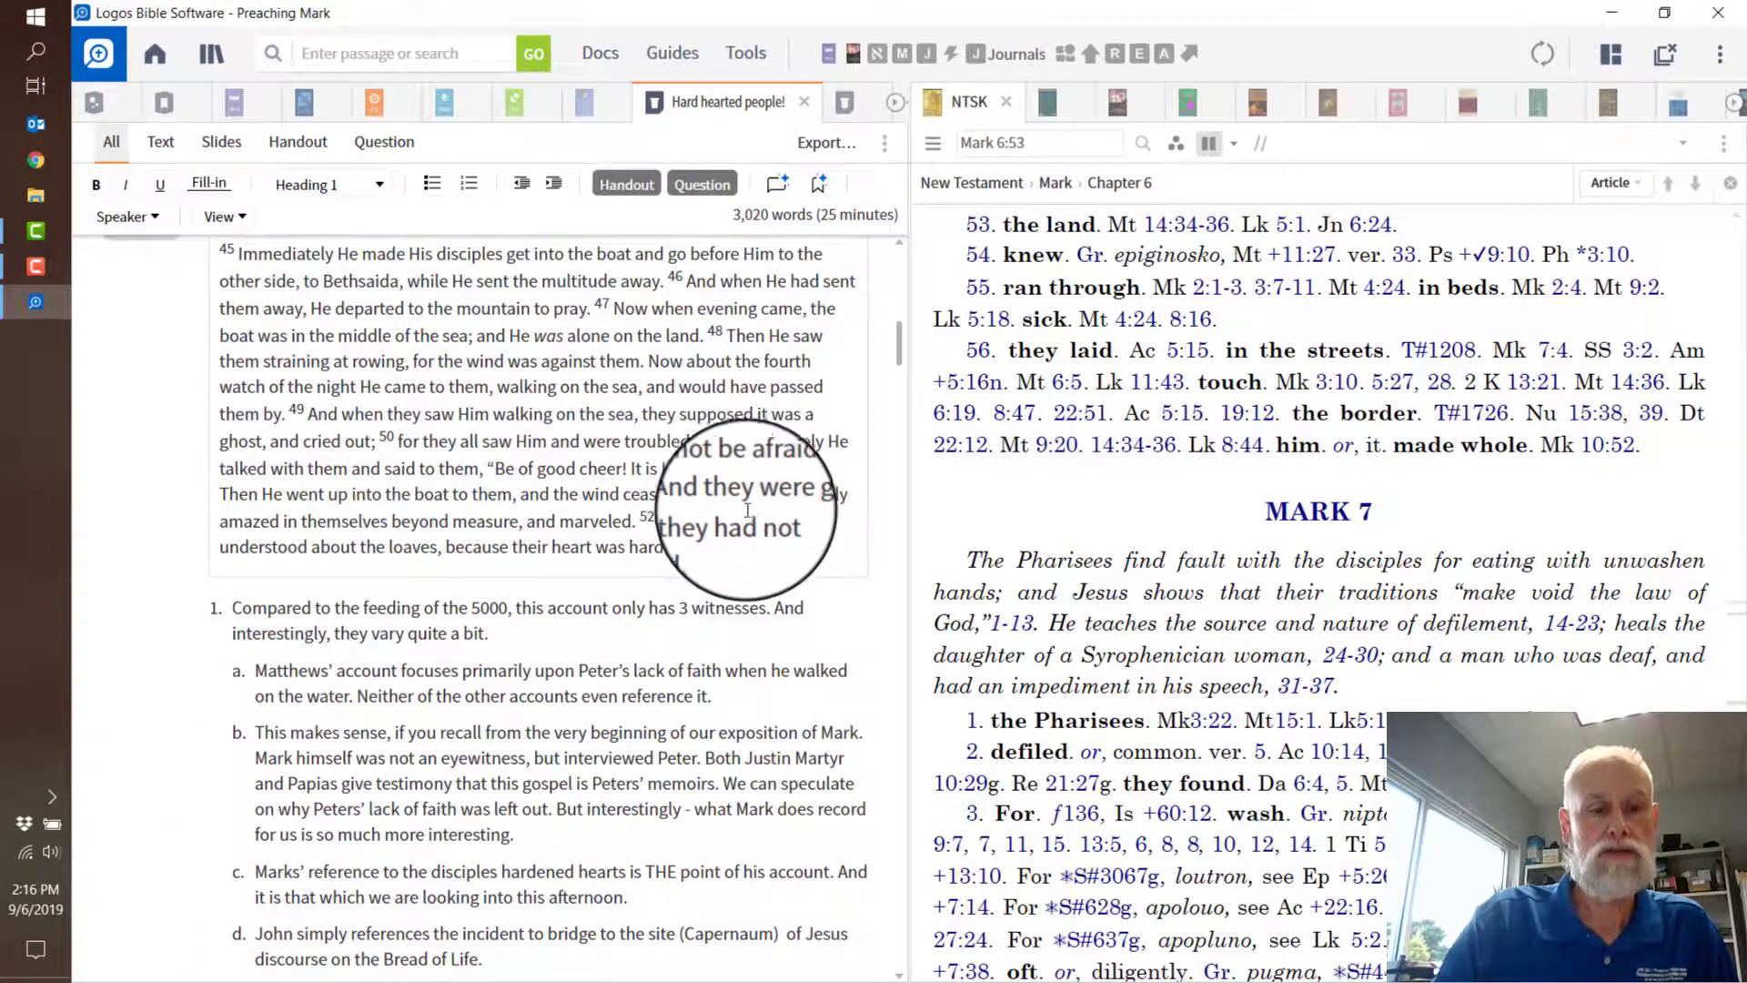
scroll(748, 507, "down", 8)
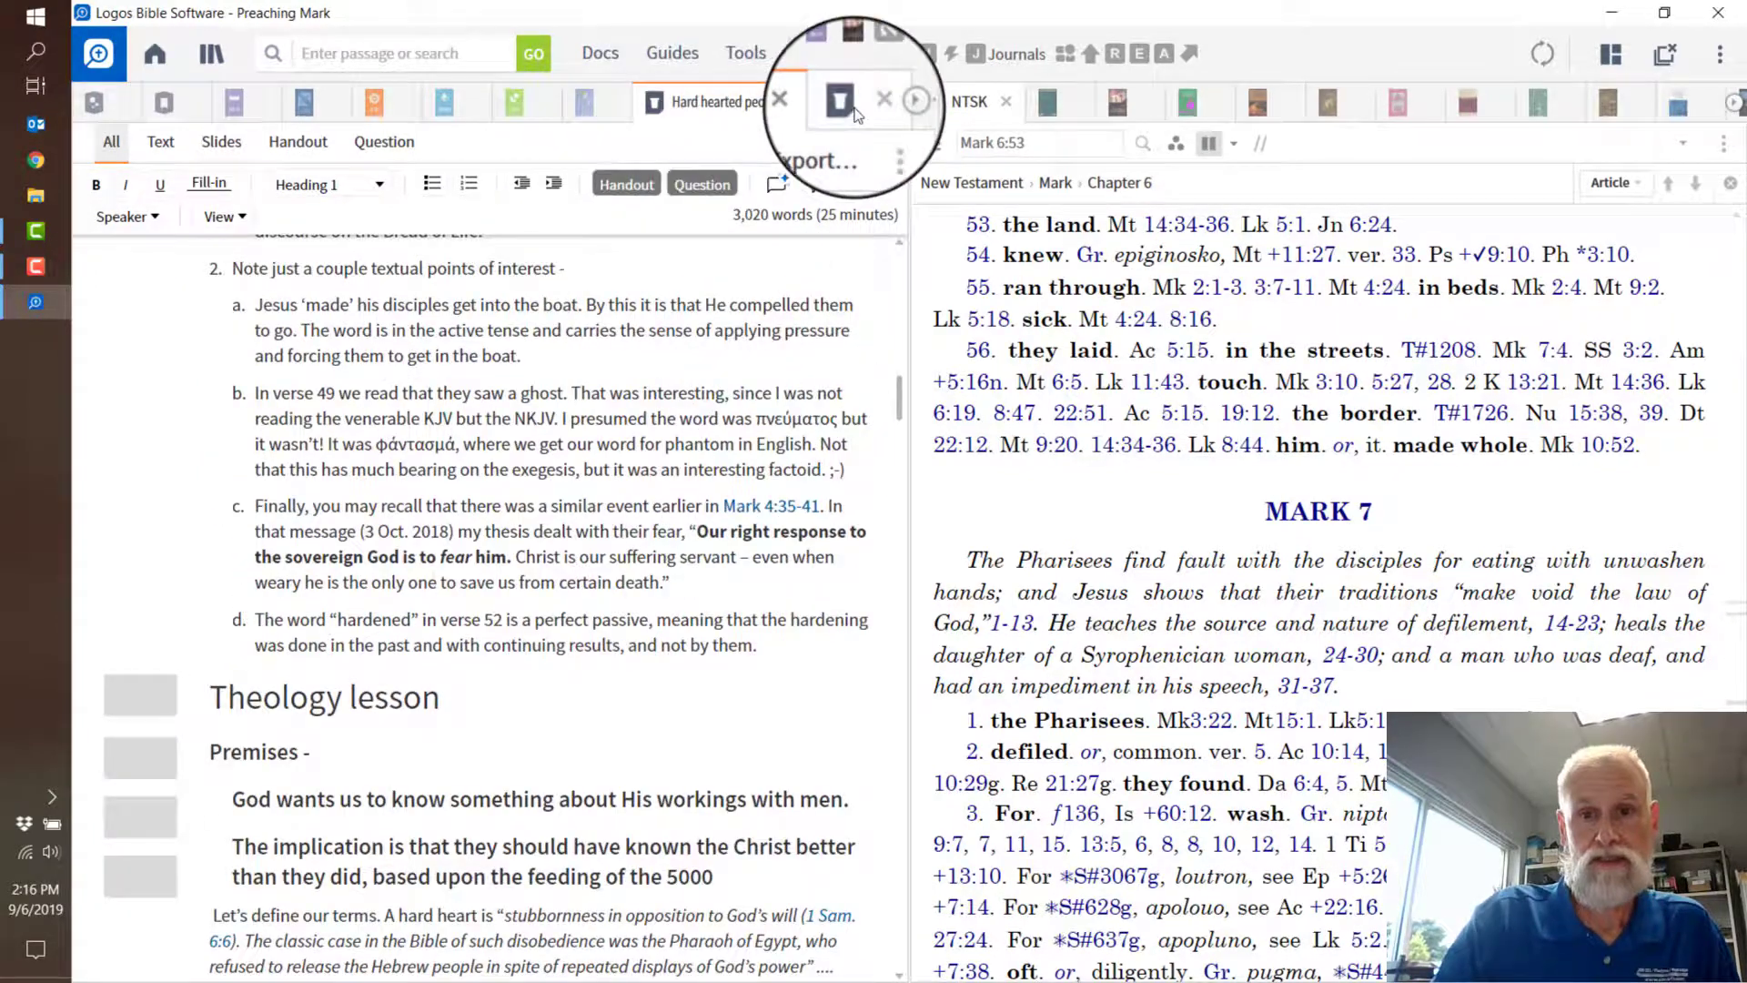
left_click(846, 103)
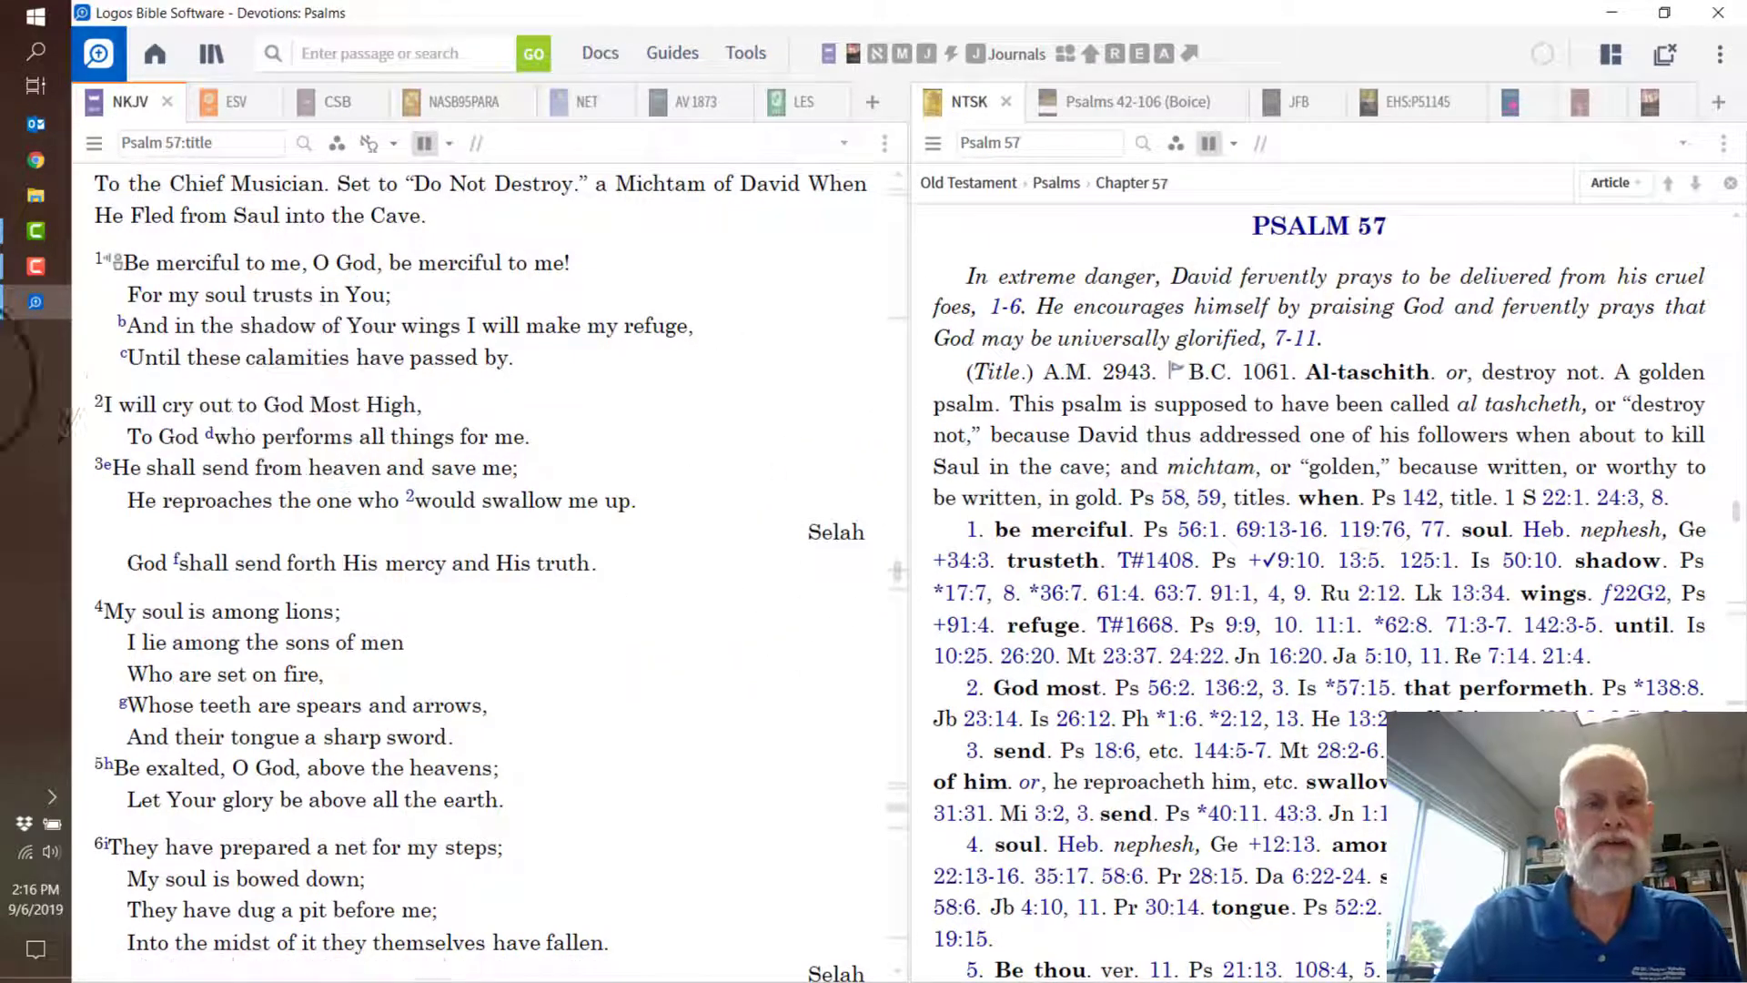
left_click(1736, 11)
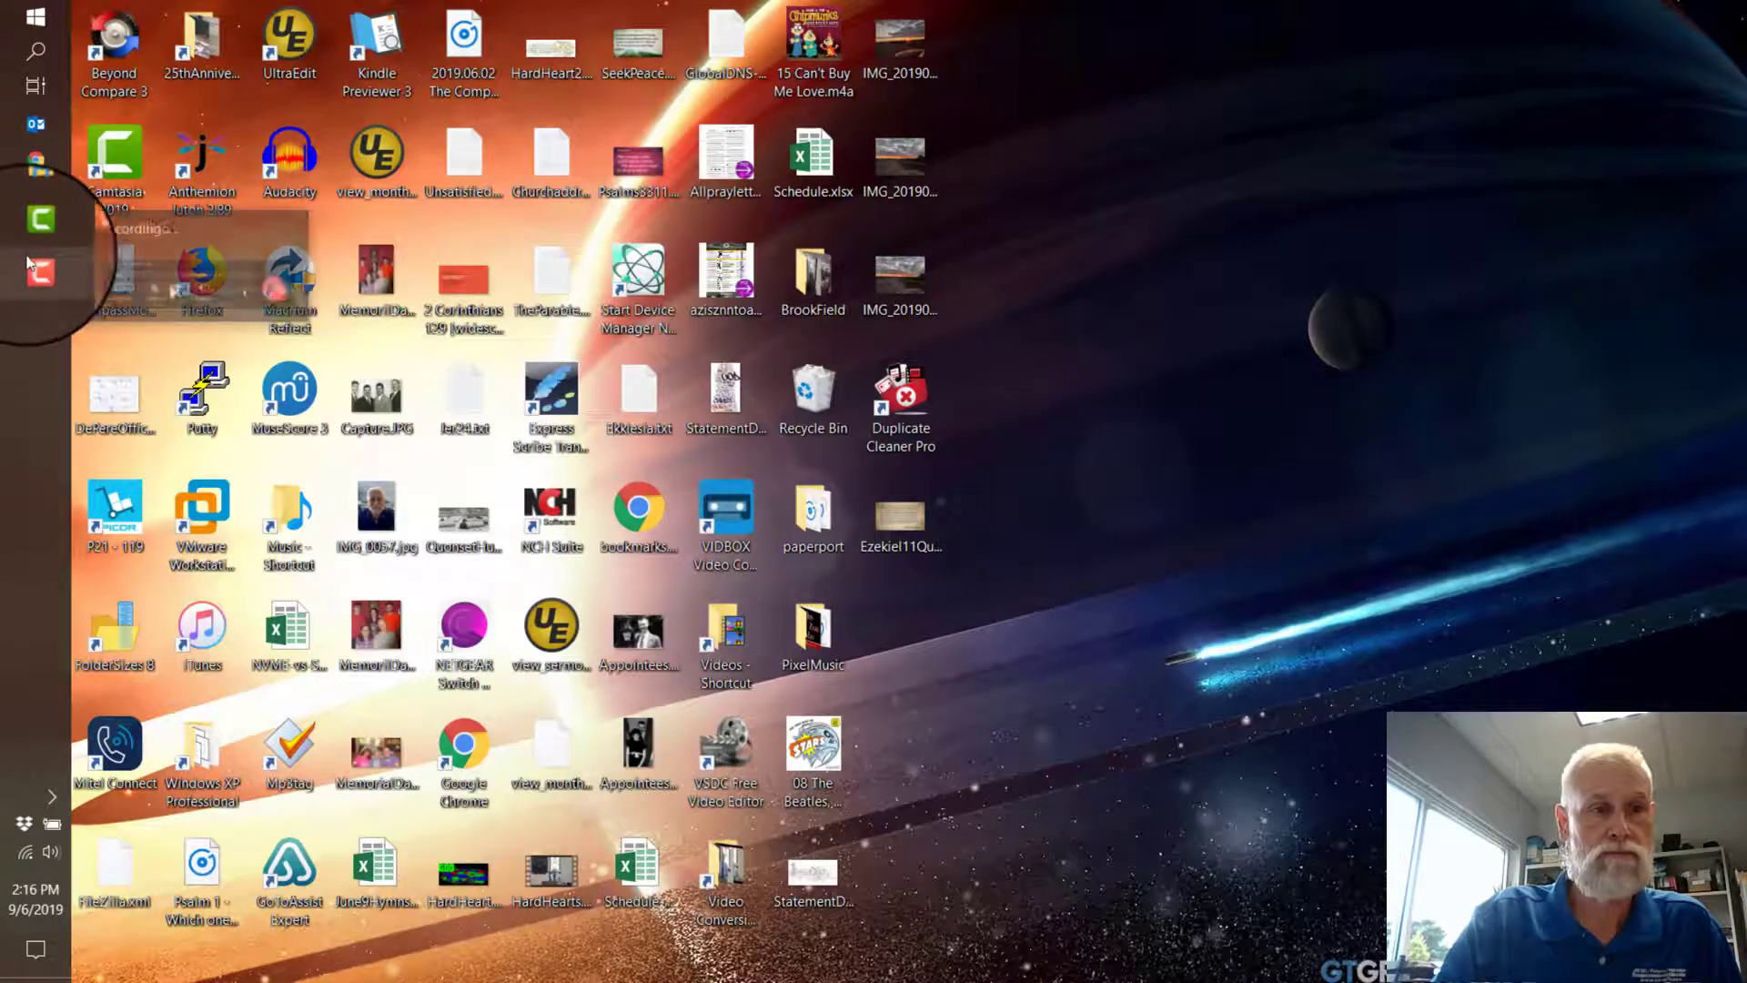
left_click(27, 260)
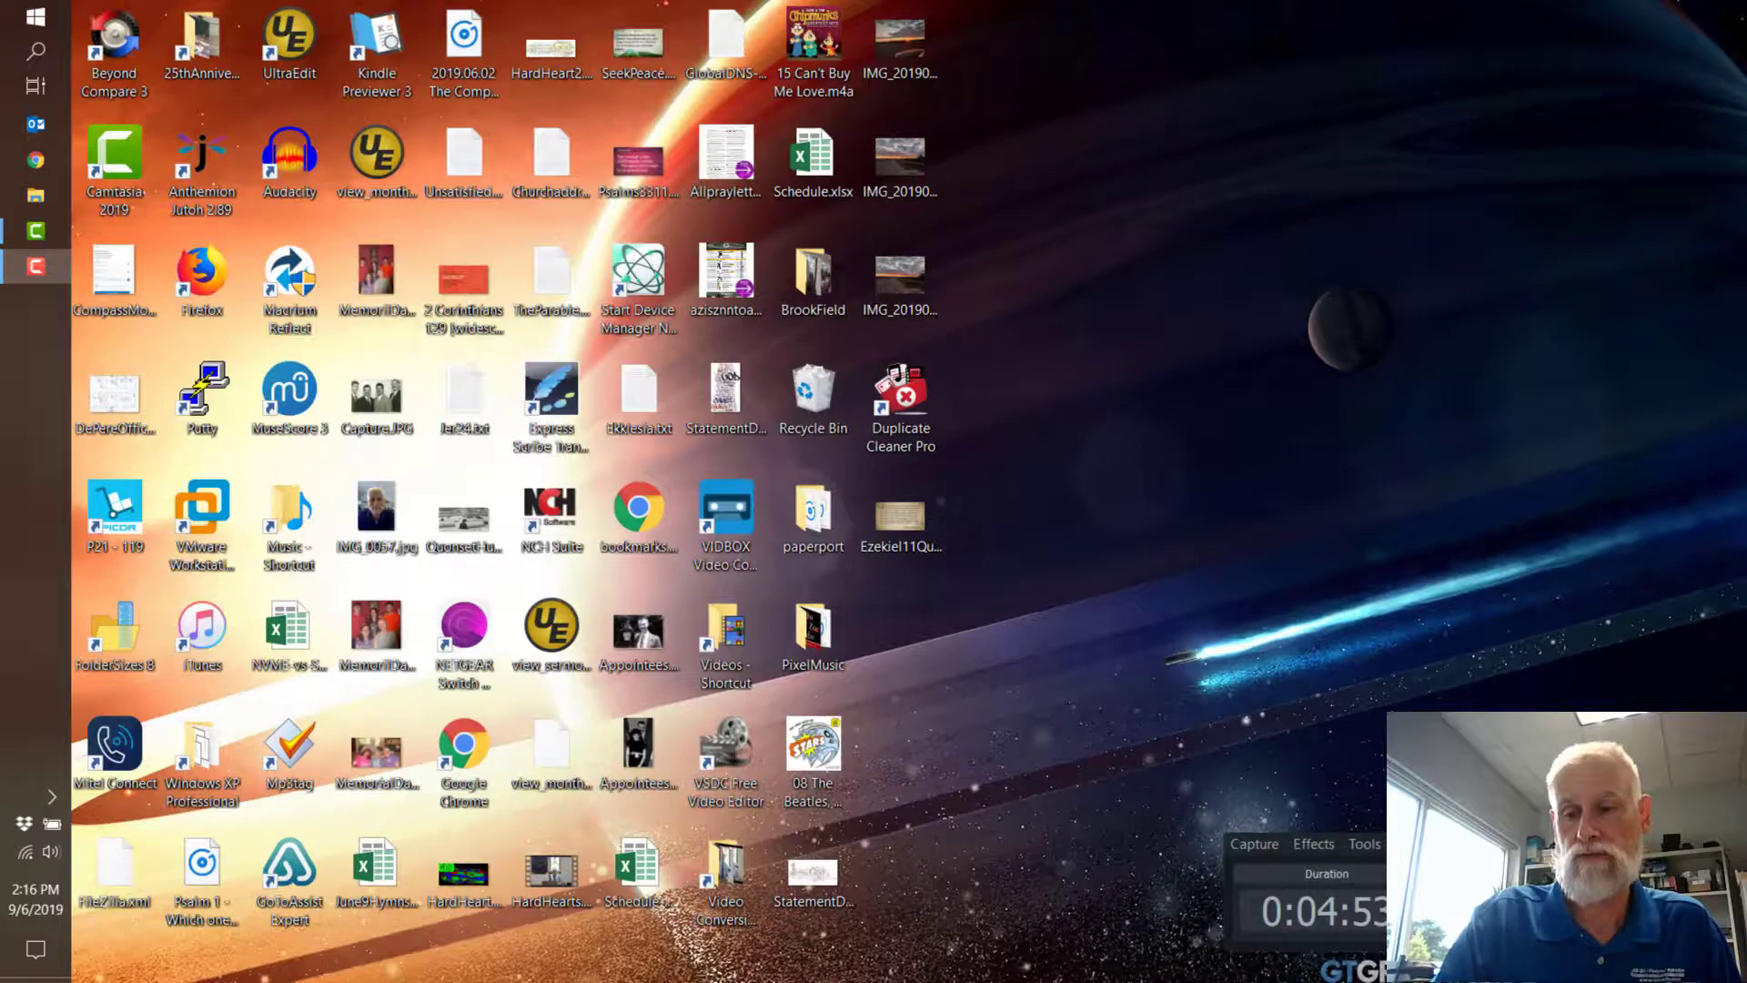